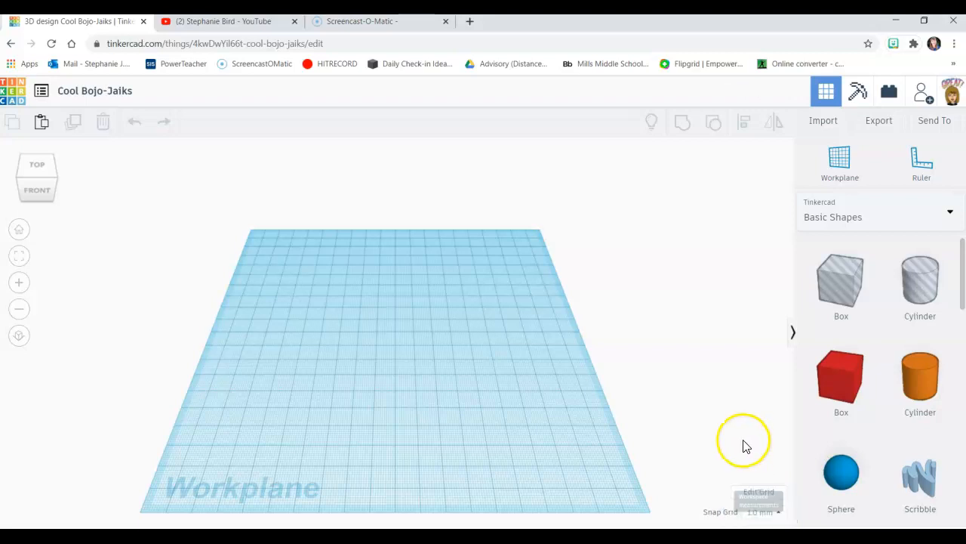
Step: Change the grid units to inches and set the snap grid to 1/64 in
click(764, 495)
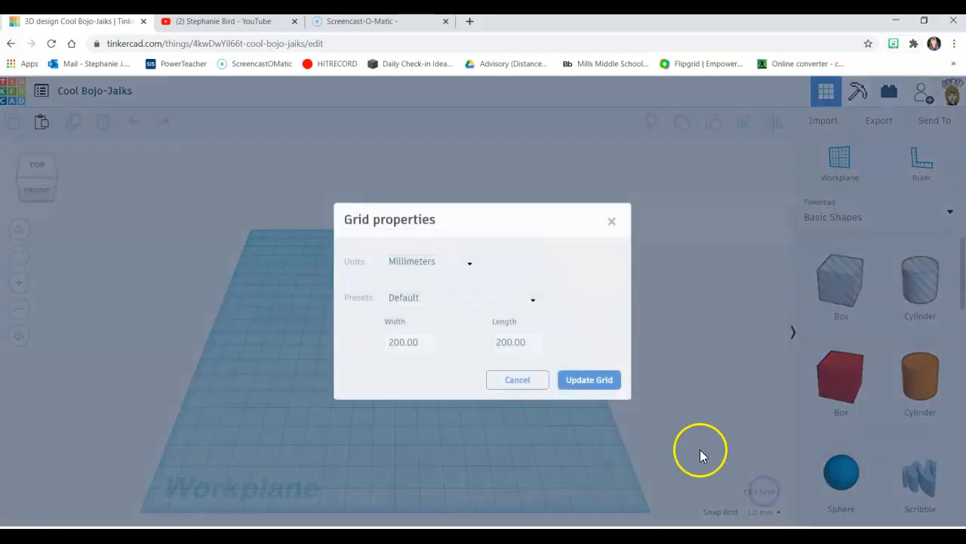
click(470, 264)
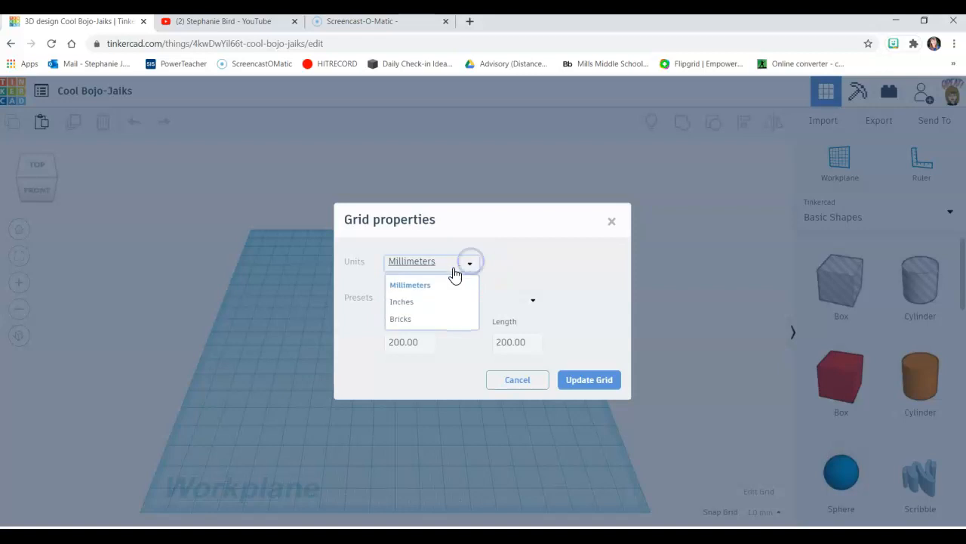
click(420, 304)
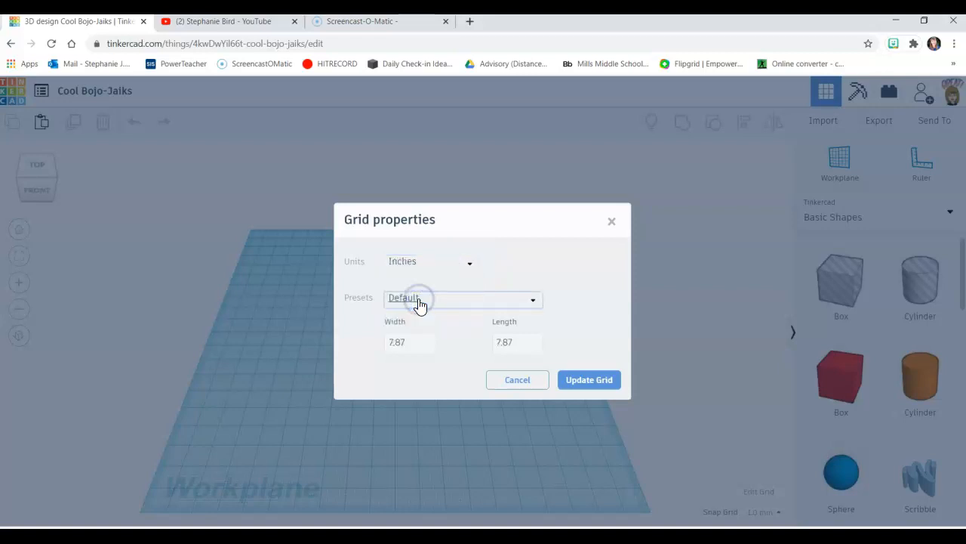
click(581, 385)
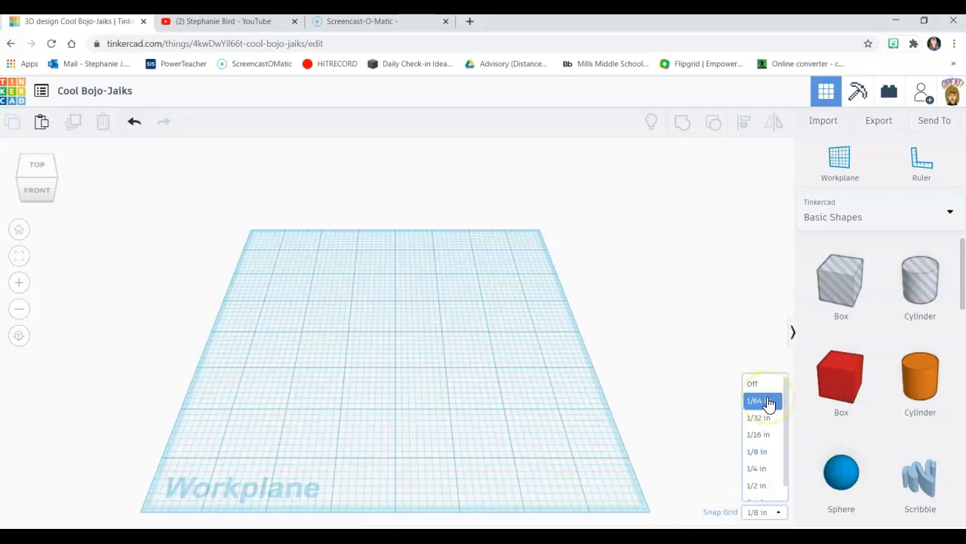
click(769, 402)
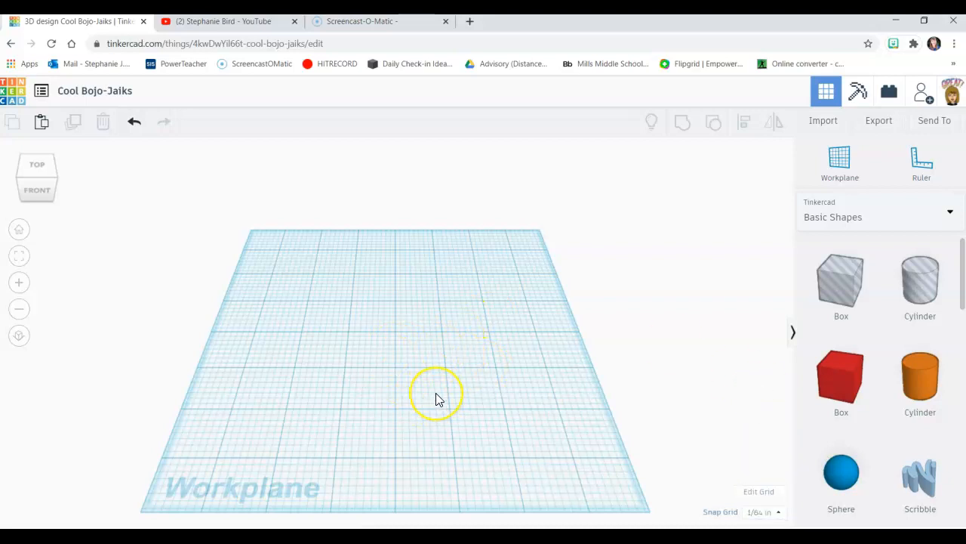
Step: Place the letter L from the Text and numbers collection on the workplane, just left of its centre
scroll(881, 388, down, 2)
scroll(882, 389, down, 5)
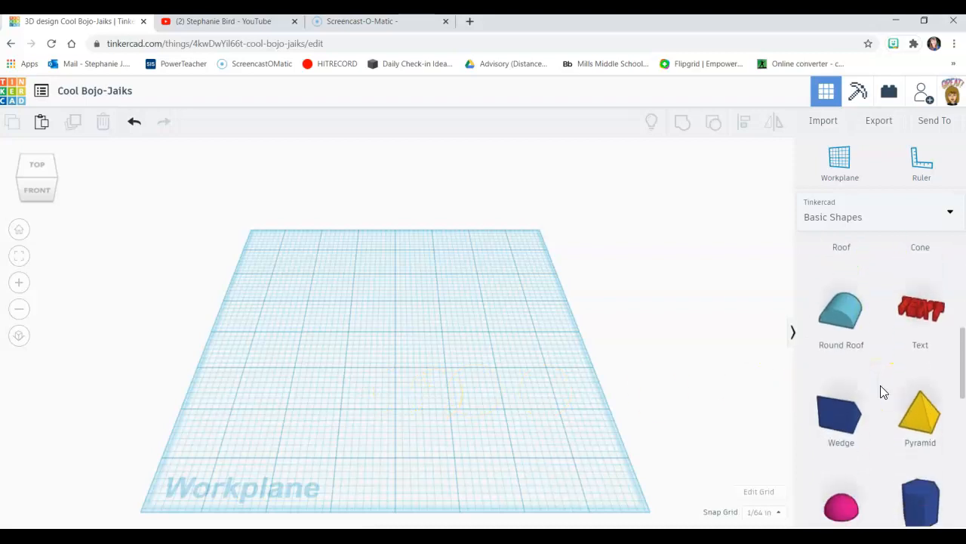
click(851, 219)
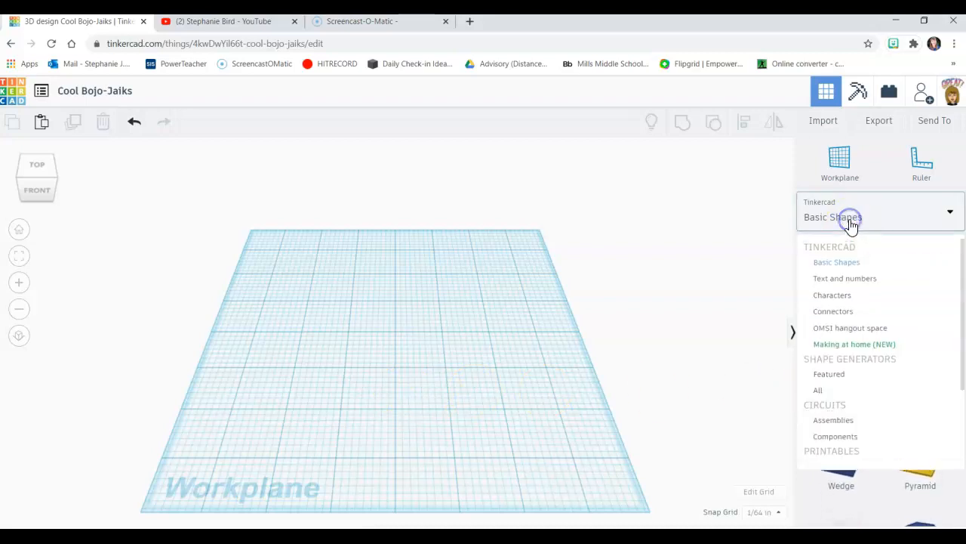
click(853, 281)
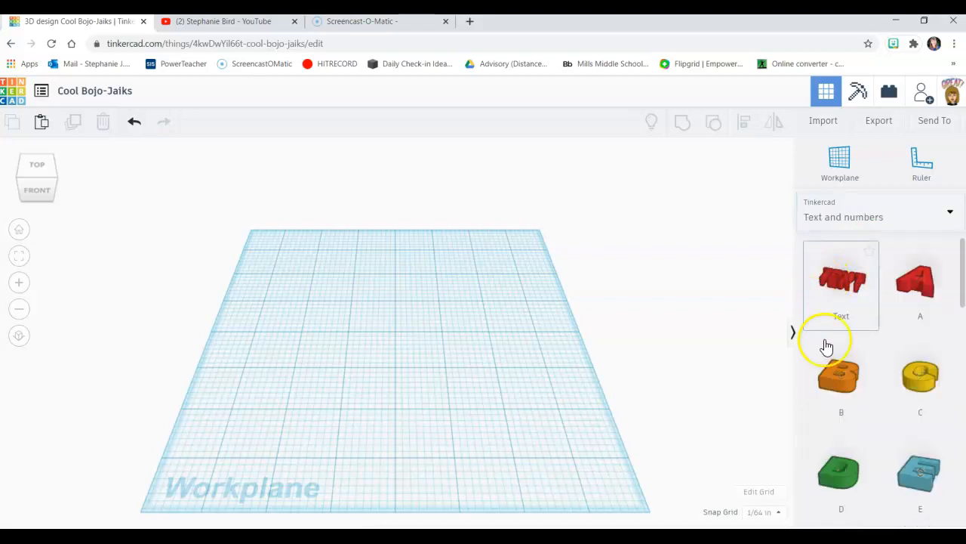
scroll(844, 397, down, 5)
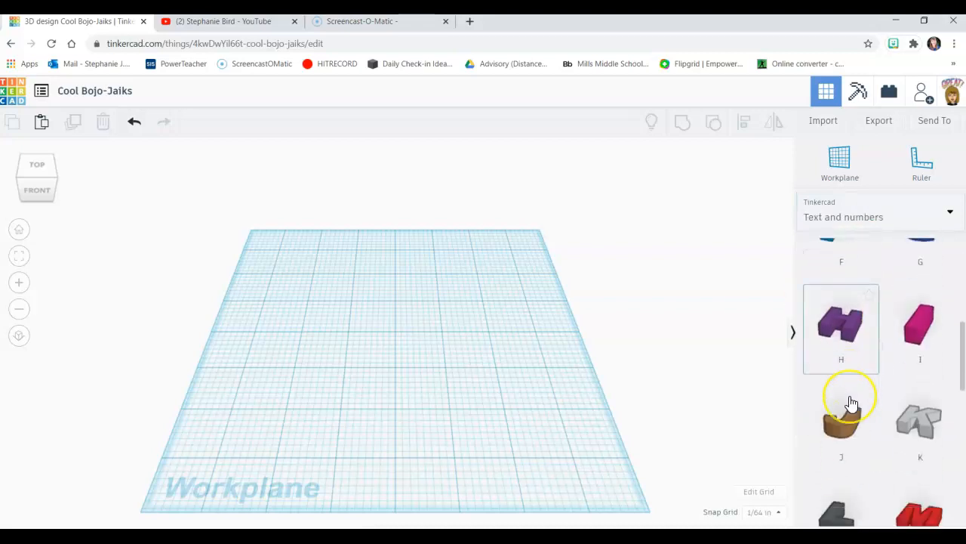
scroll(851, 404, down, 3)
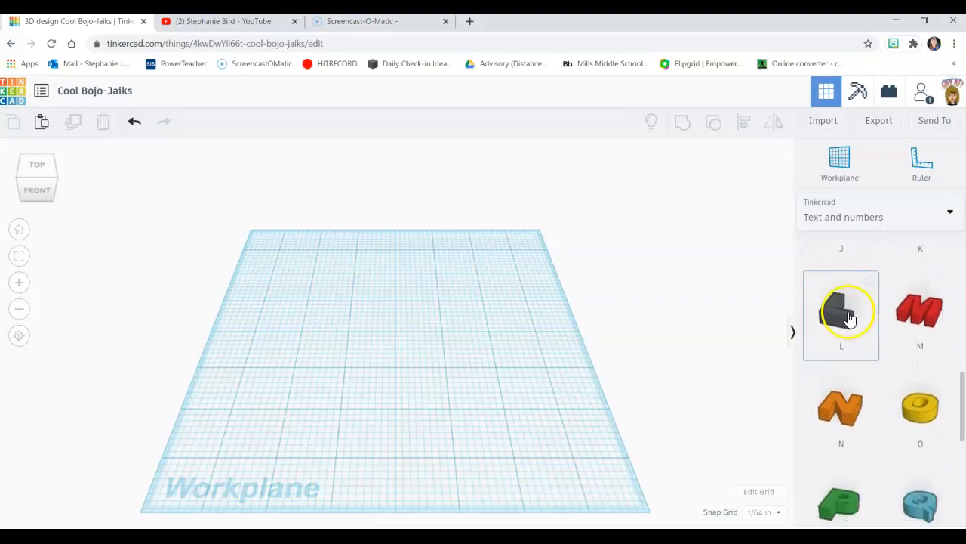
drag(844, 312, 479, 334)
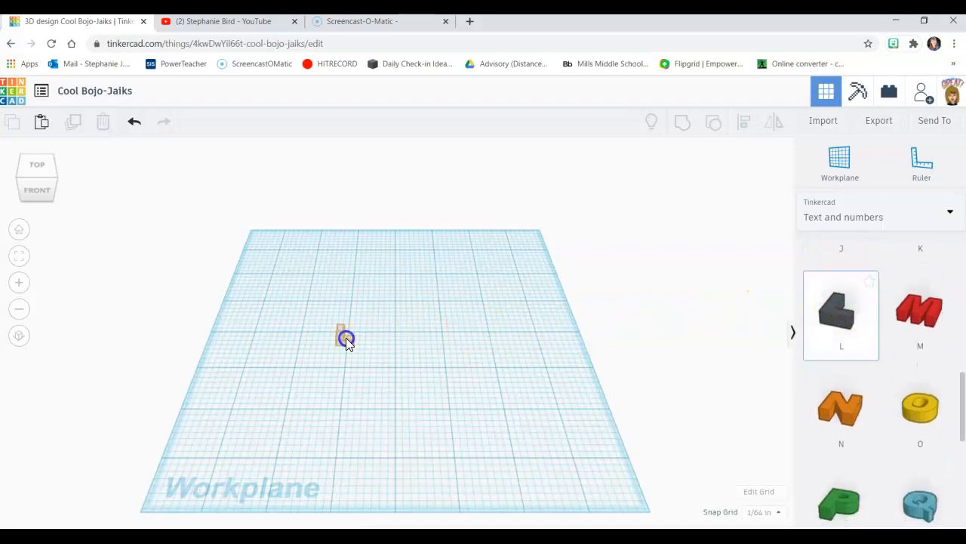
drag(346, 340, 345, 341)
Step: Add the letters O, V and E in a row to the right of the L to spell LOVE
drag(929, 406, 363, 341)
scroll(869, 416, down, 5)
drag(847, 454, 383, 341)
scroll(914, 355, up, 8)
scroll(880, 284, up, 3)
drag(920, 358, 402, 340)
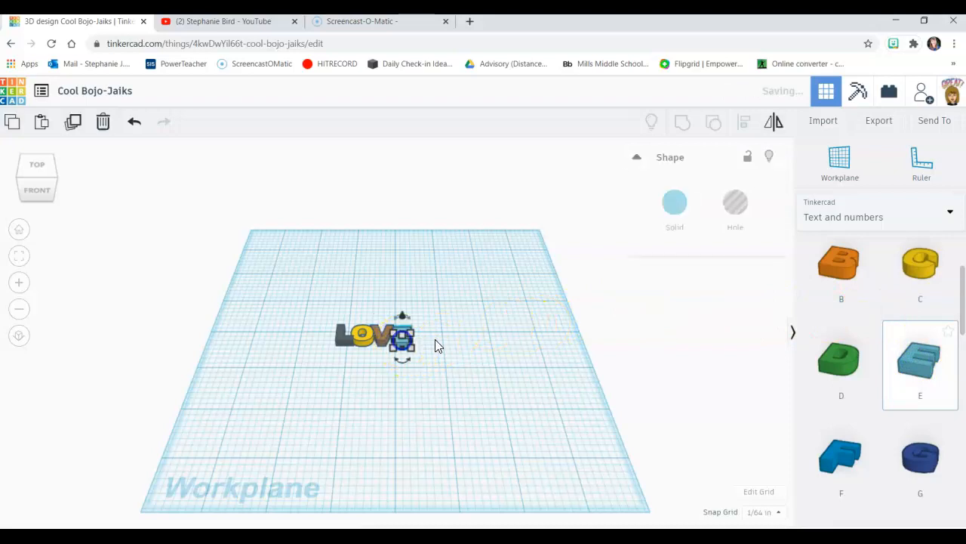
Step: View the letters from the top in flat orthographic projection
click(34, 164)
scroll(393, 349, up, 8)
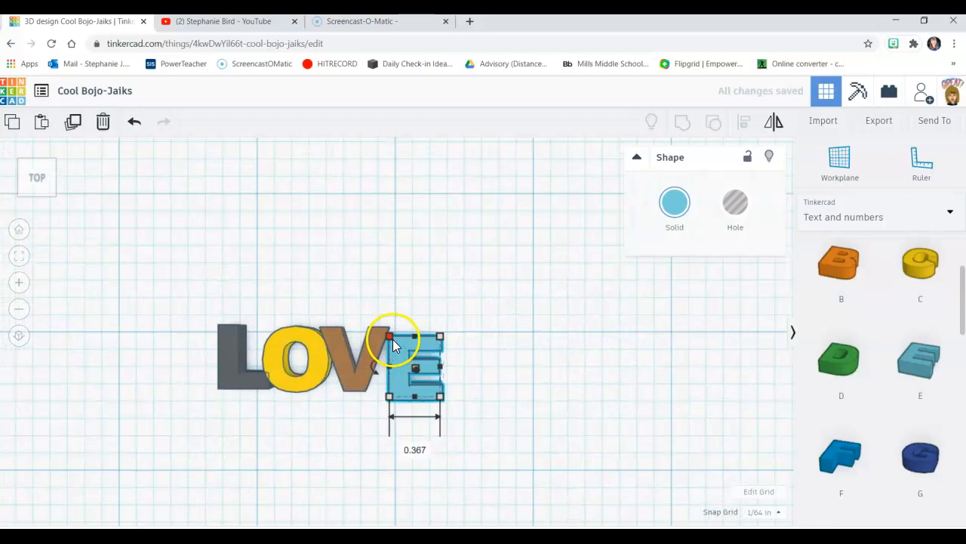
scroll(392, 345, up, 1)
click(256, 352)
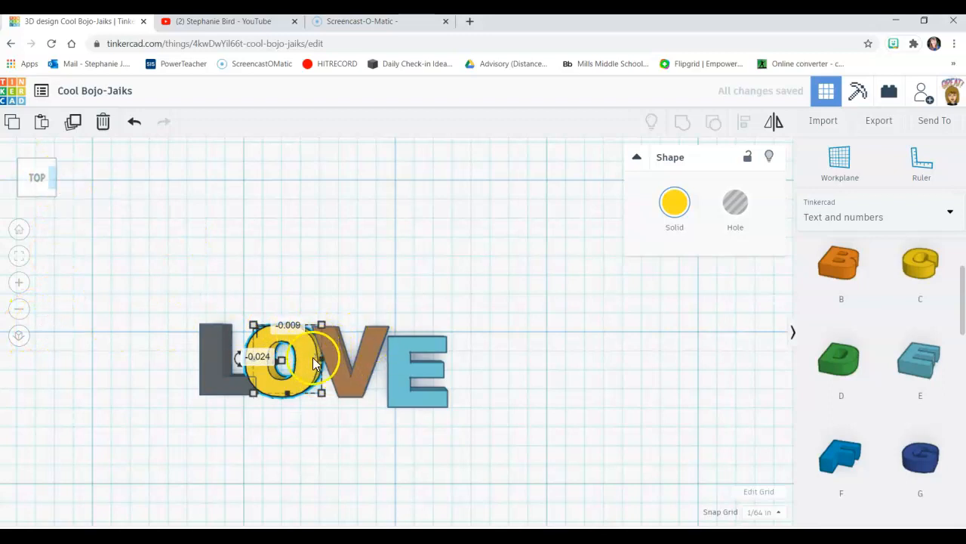
click(18, 337)
click(325, 374)
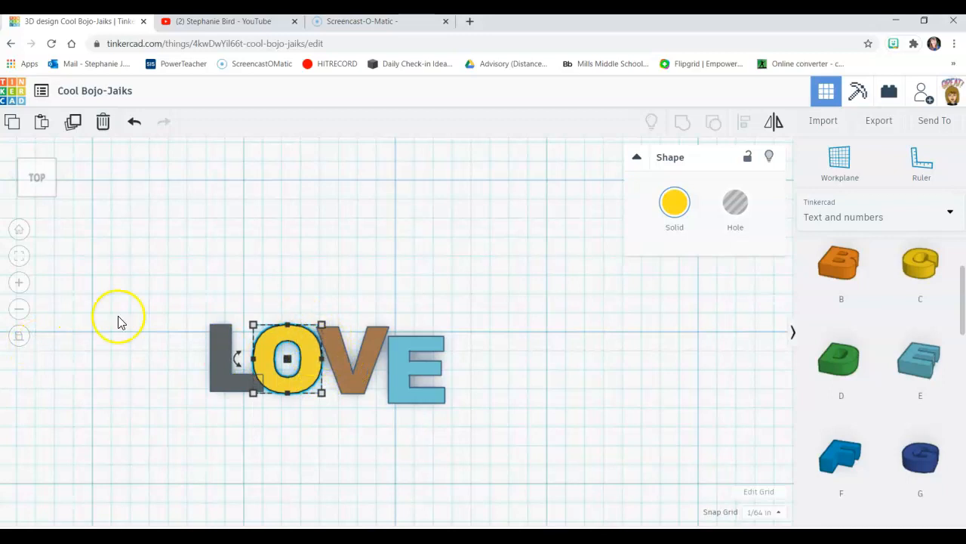
click(20, 338)
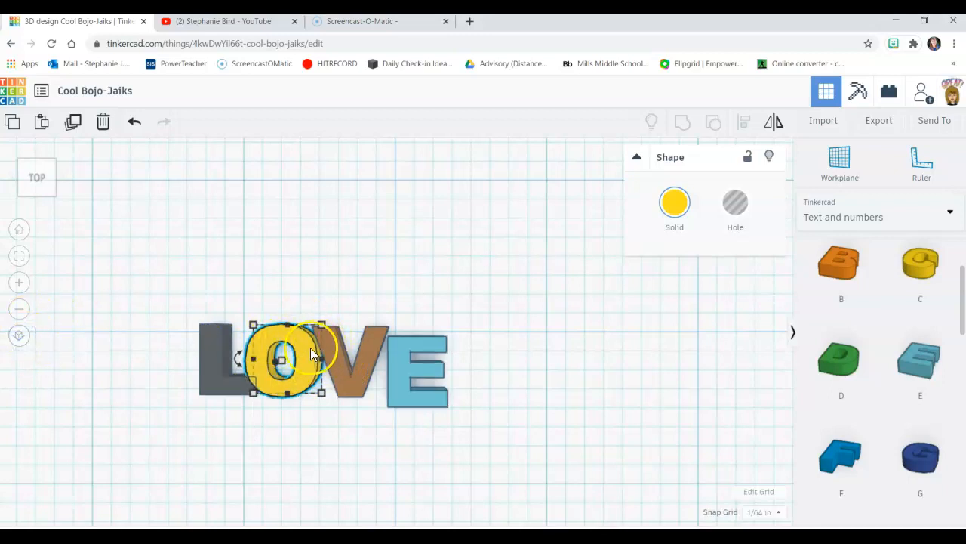
click(21, 338)
Step: Reposition the V, E, O and L individually so that each letter overlaps its neighbour
scroll(312, 349, up, 1)
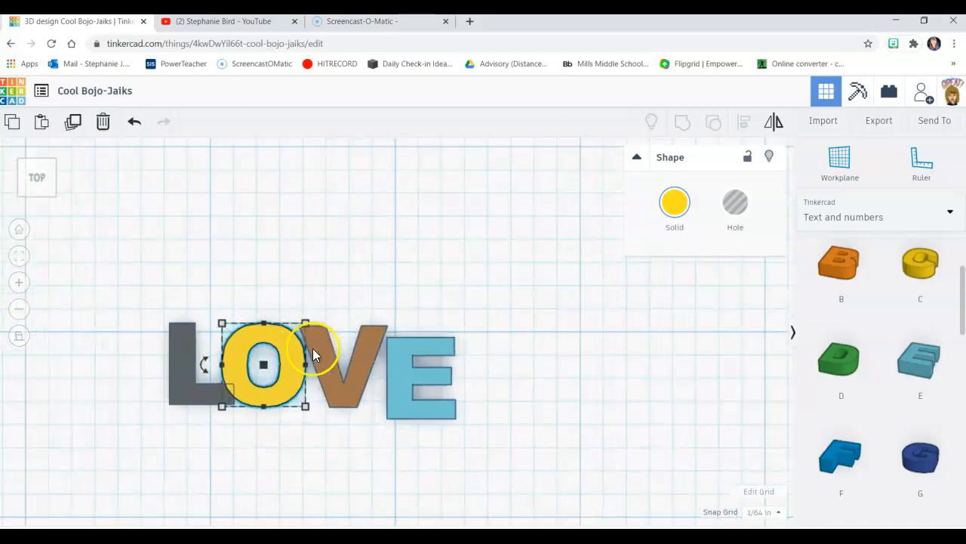
scroll(312, 348, up, 1)
click(284, 346)
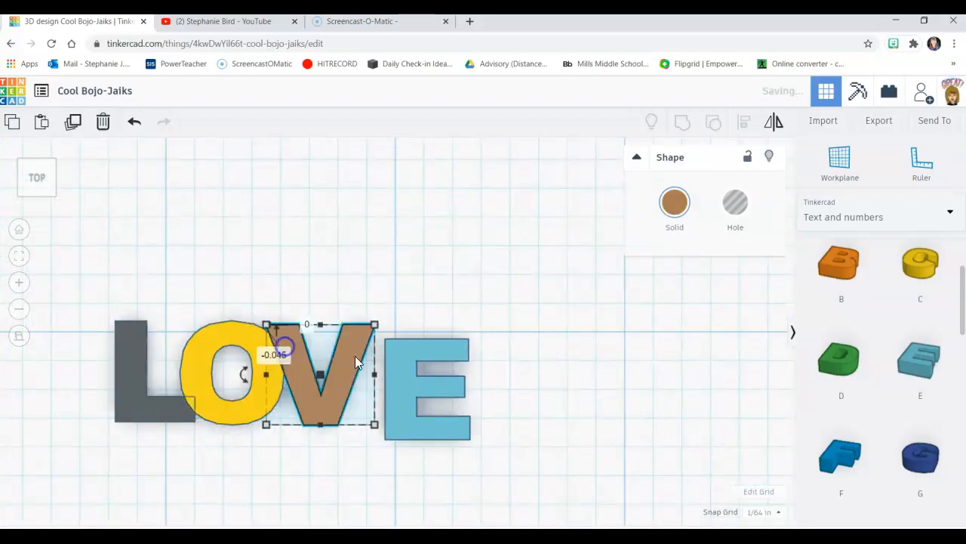
drag(392, 359, 364, 358)
drag(297, 359, 271, 373)
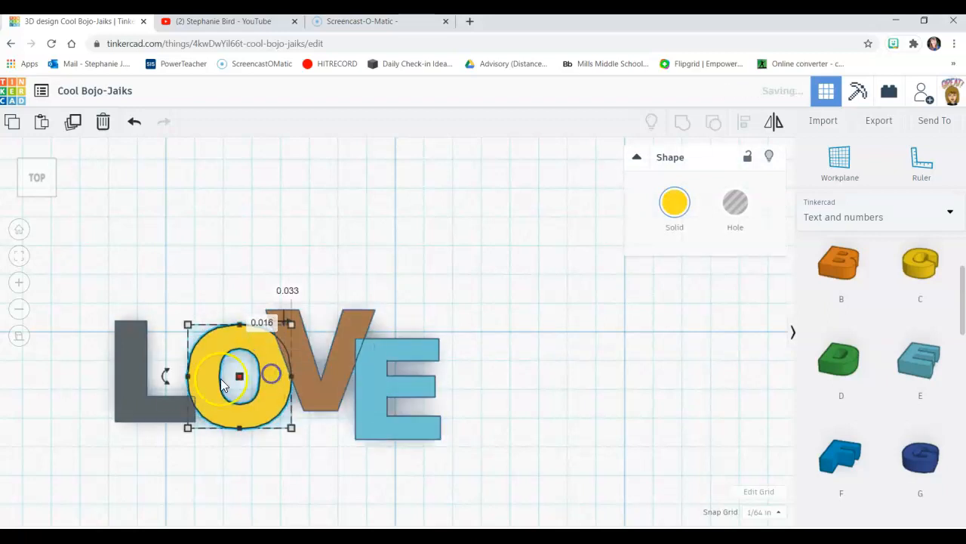
drag(167, 397, 172, 383)
Step: Align all four letters of LOVE along their bottom edges
click(511, 472)
drag(505, 472, 57, 231)
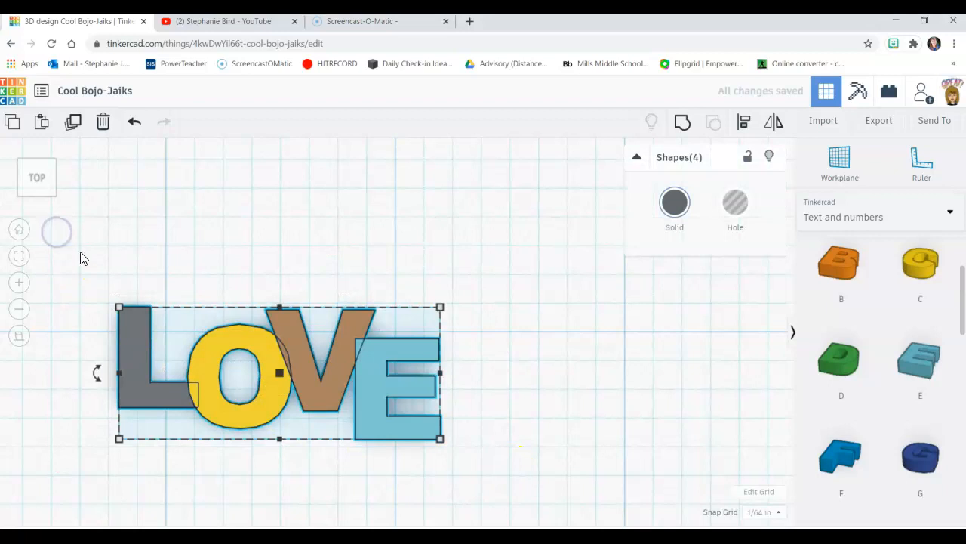
click(745, 124)
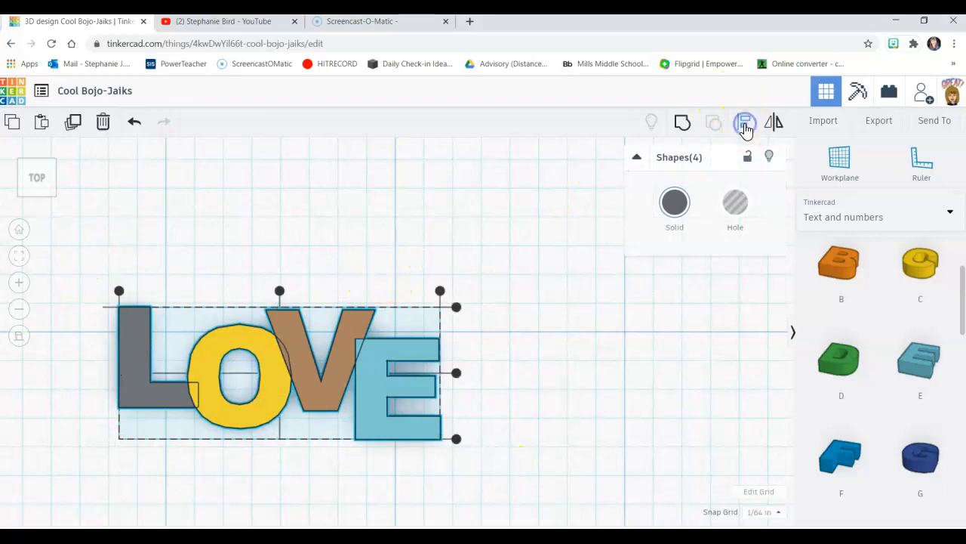
click(457, 439)
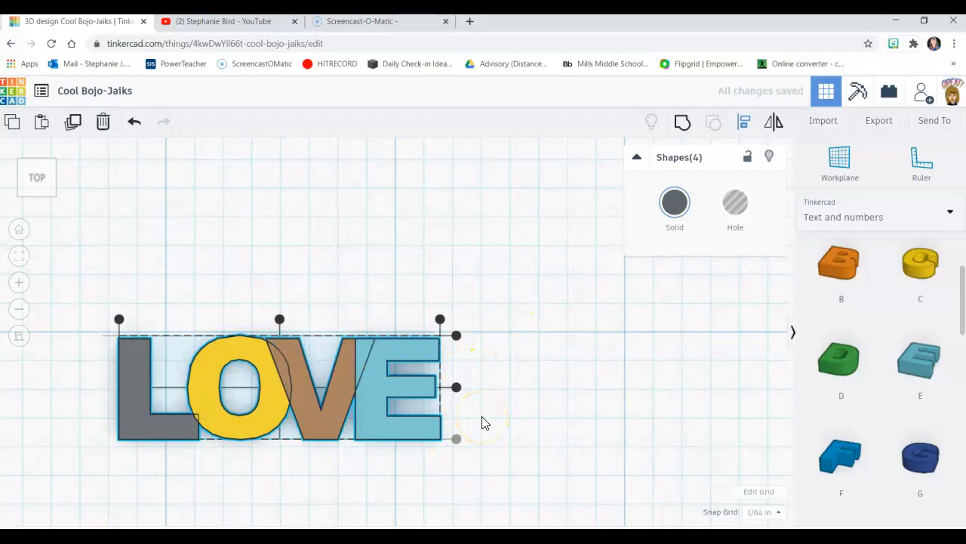
click(579, 431)
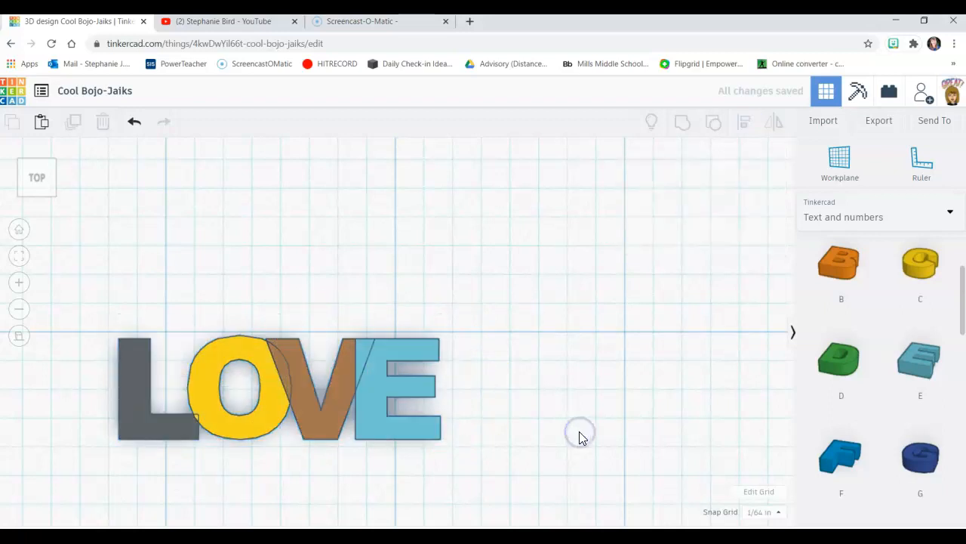
Step: Nudge the E and the V slightly to the right, keeping them overlapping their neighbours
click(373, 404)
key(Right)
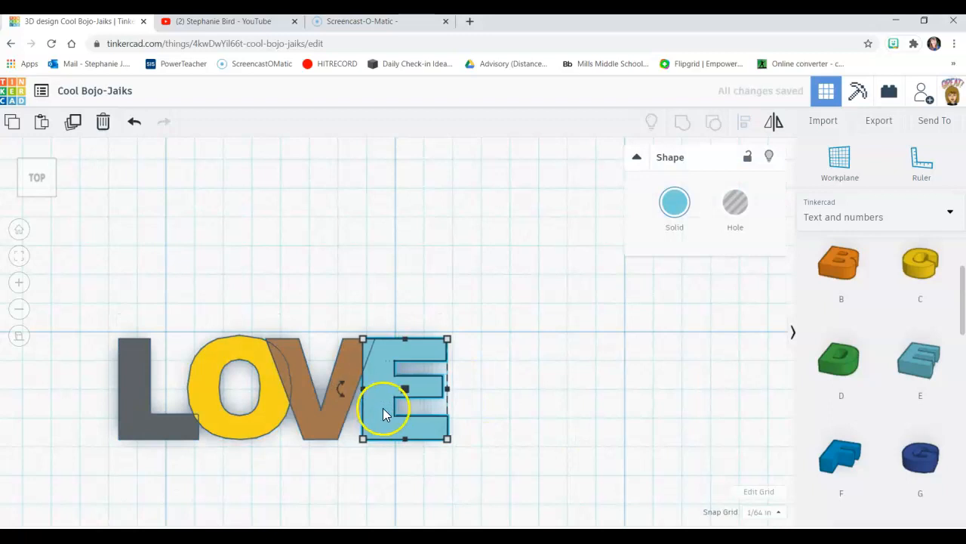
click(308, 402)
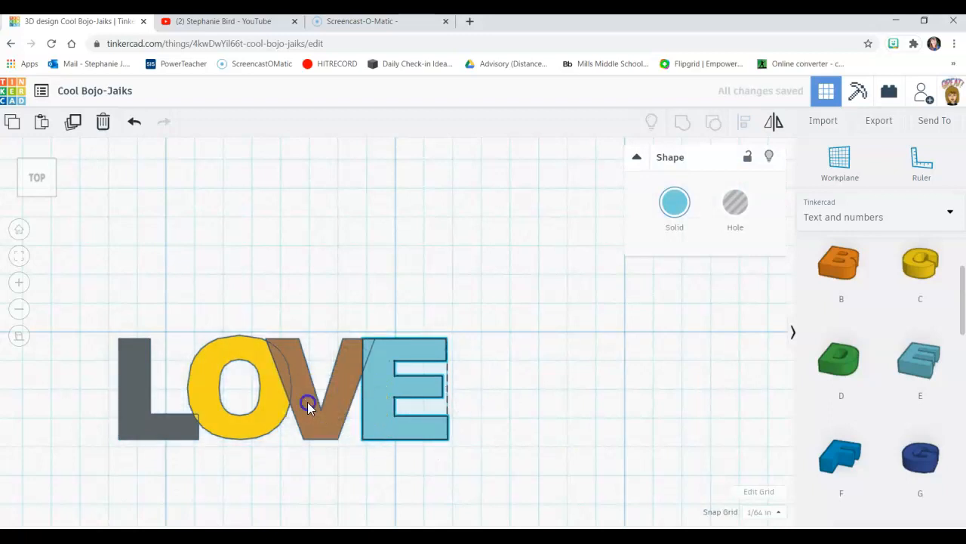
key(Right)
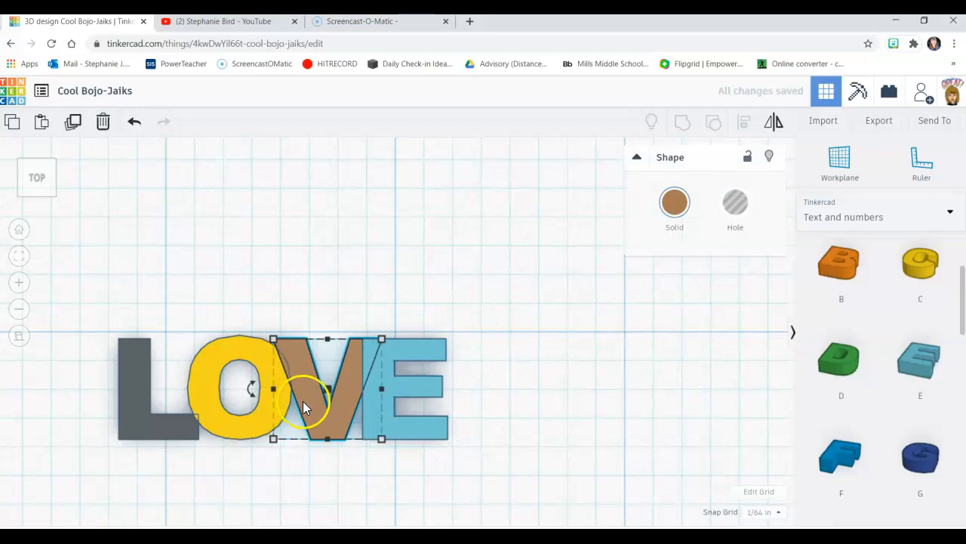
Step: Nudge the L to the right for more overlap with the O, and shift the E slightly right
click(189, 415)
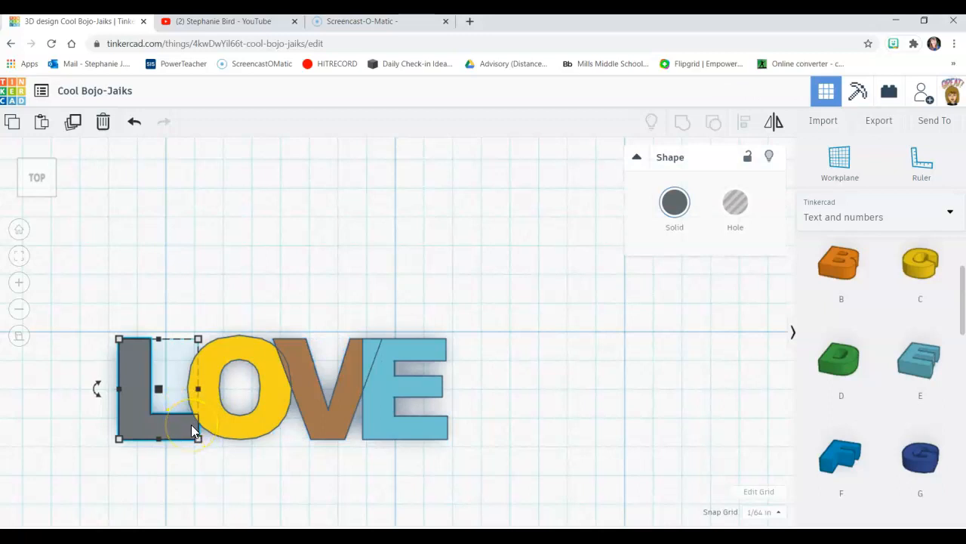
key(Right)
key(Right)
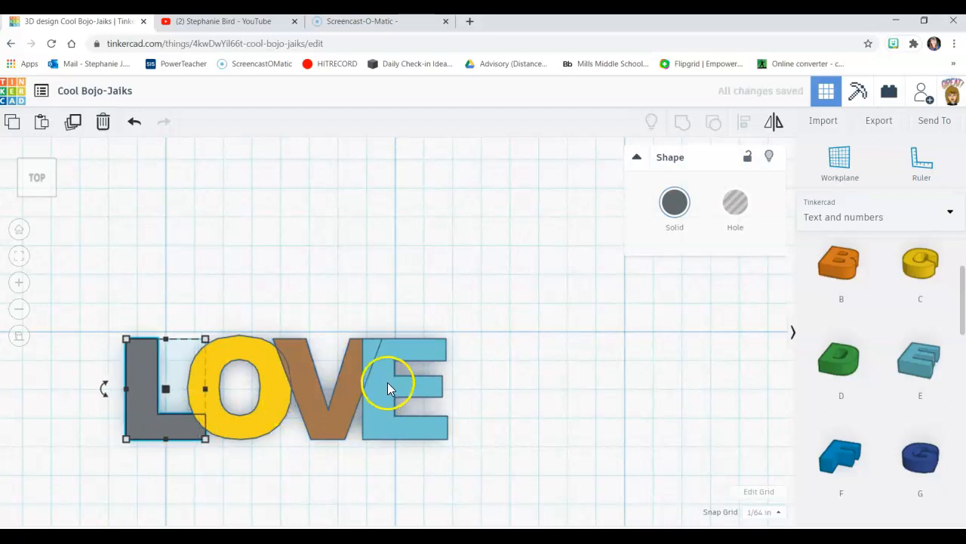
click(377, 380)
key(Right)
key(Right)
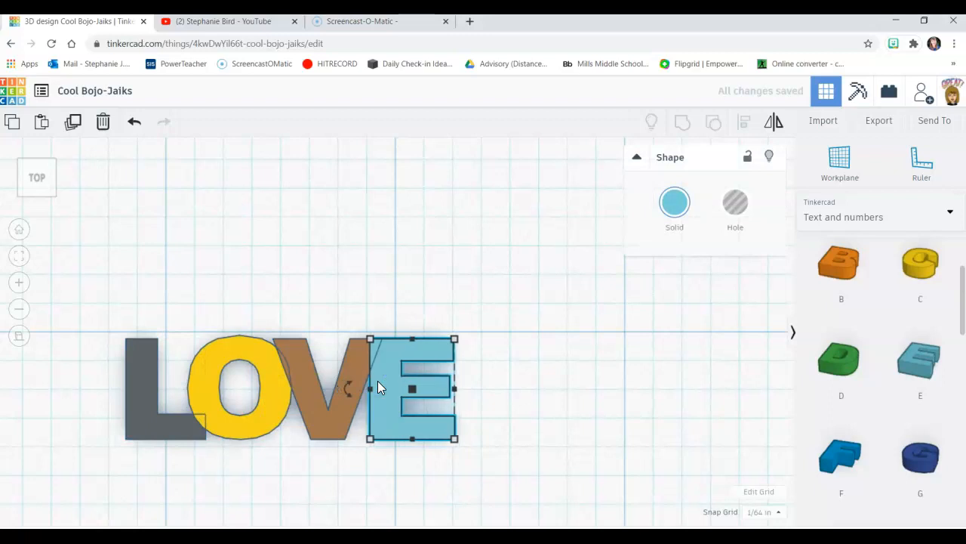
click(528, 377)
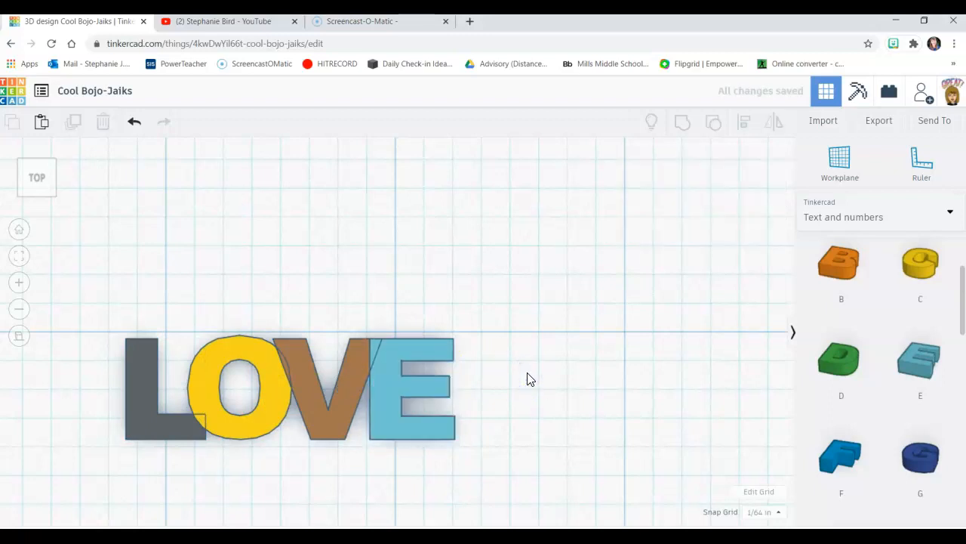
Step: Add a solid heart from the Basic Shapes collection to the workplane beside the word LOVE
click(908, 215)
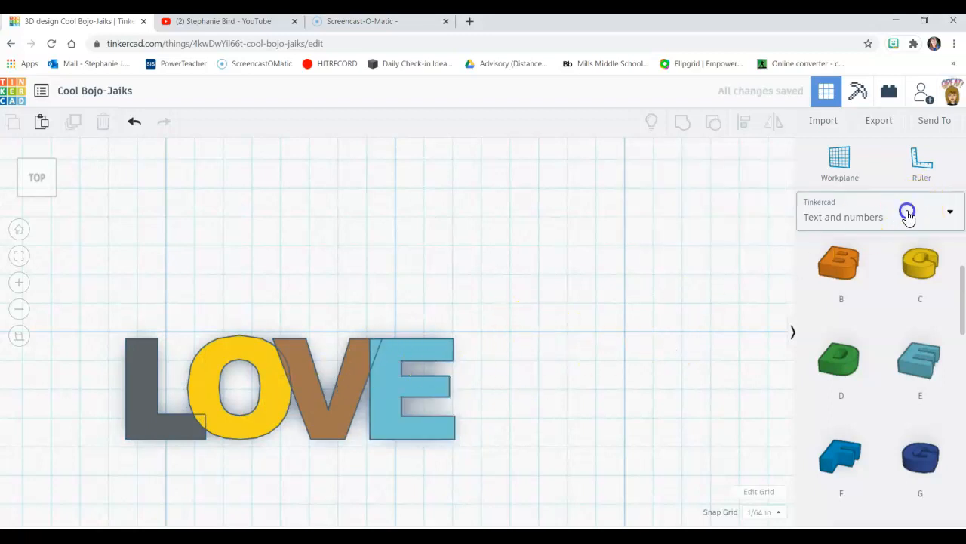
click(845, 264)
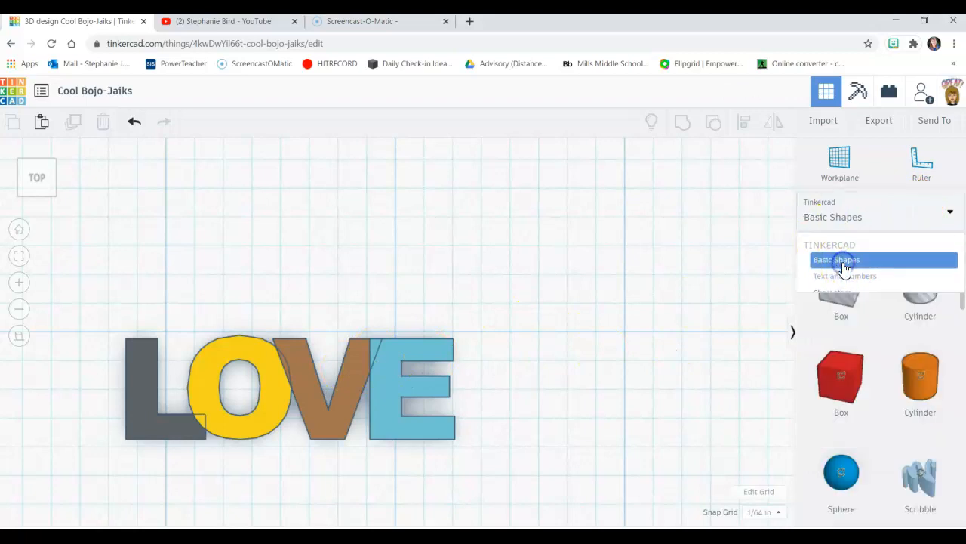
scroll(876, 345, down, 3)
scroll(879, 347, down, 5)
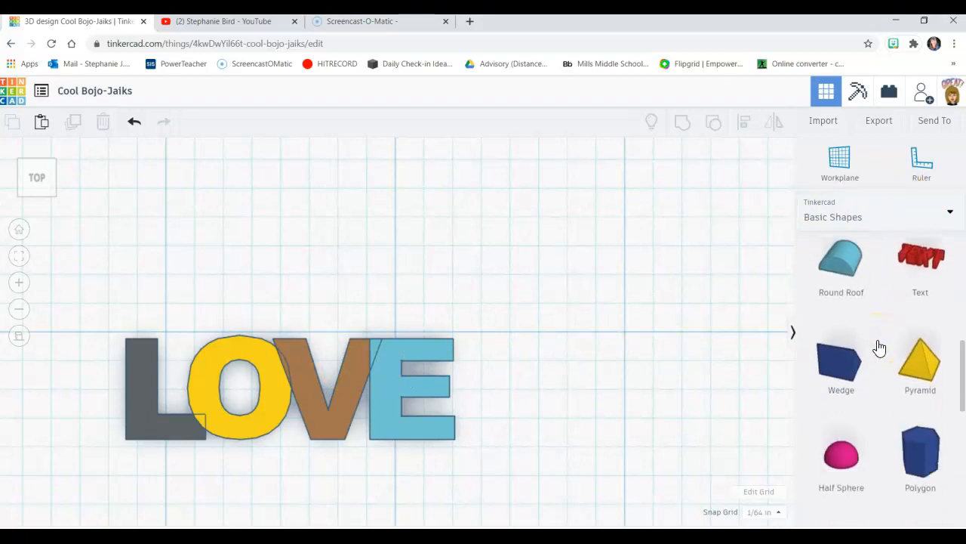
scroll(879, 346, down, 3)
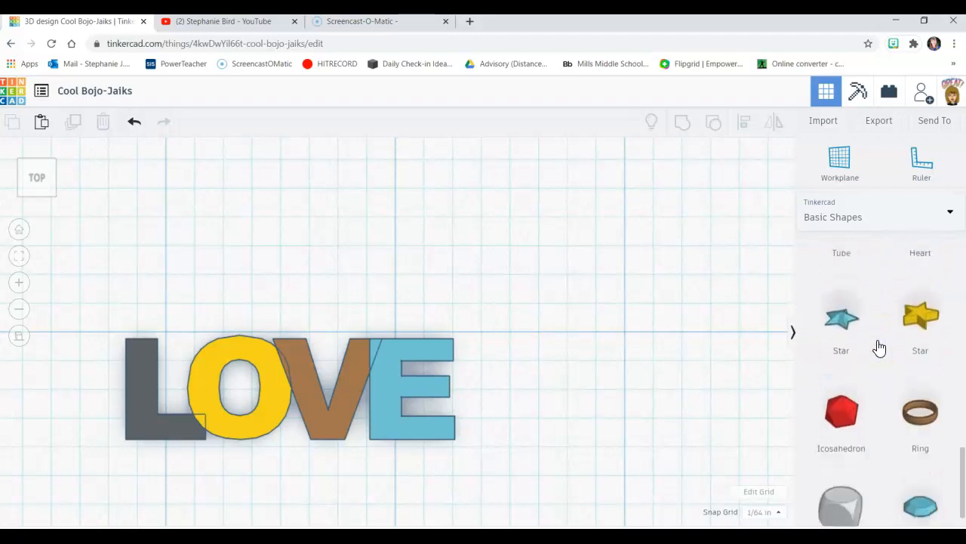
scroll(879, 346, up, 3)
scroll(880, 347, up, 1)
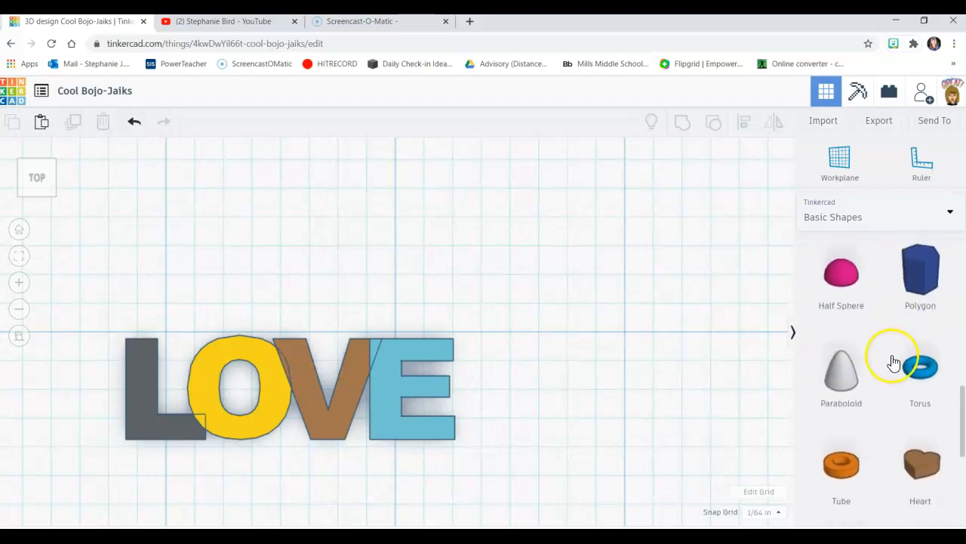
drag(923, 408, 618, 246)
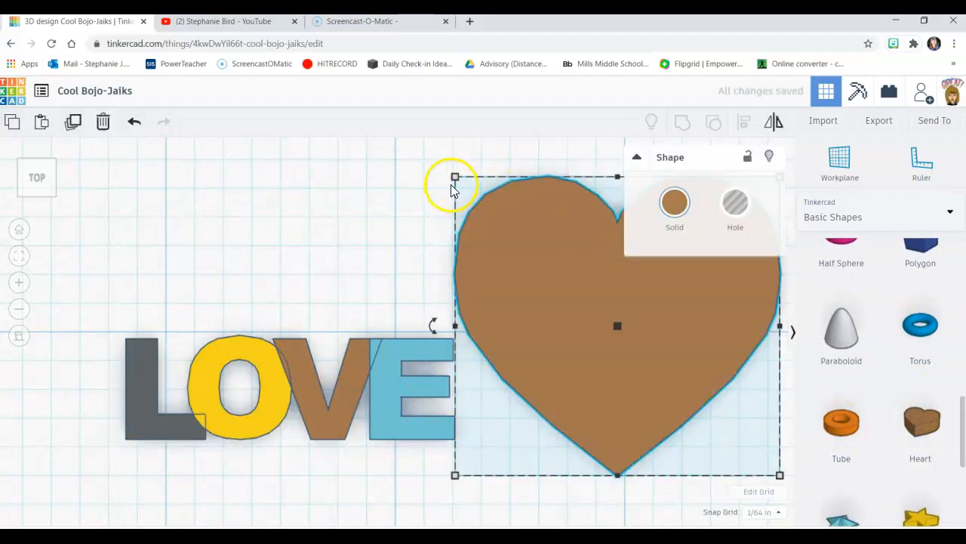
Step: Shrink the heart to roughly the height of the letters and place it above the word LOVE
drag(455, 176, 657, 365)
drag(702, 409, 56, 379)
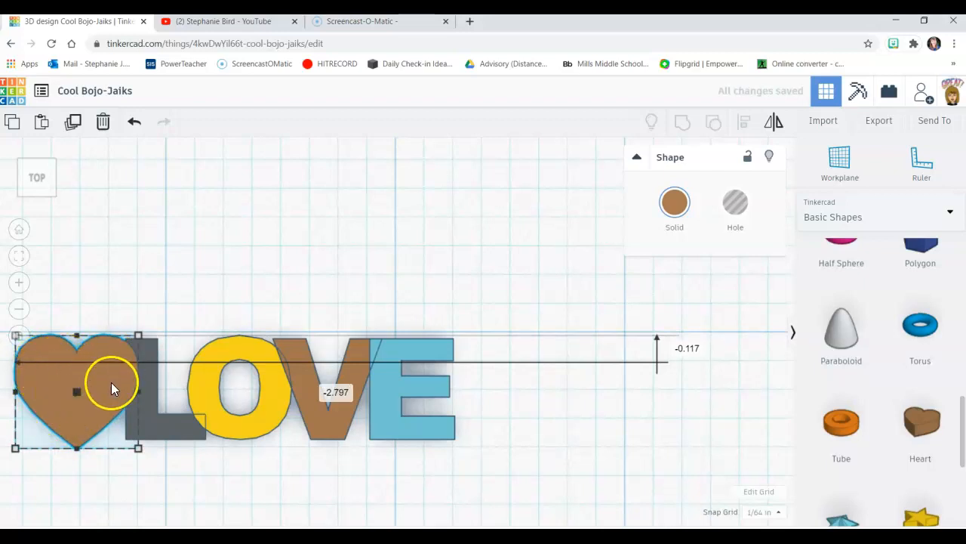
drag(79, 386, 320, 215)
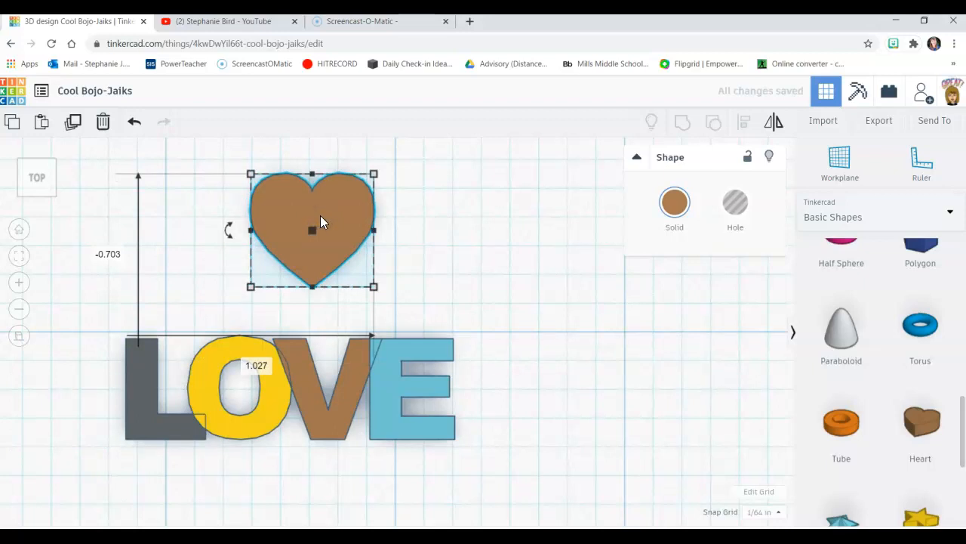
Step: Duplicate the heart beside the original, shrink the copy to about 0.442 by 0.406 in, and make it a hole
key(ctrl+c)
key(ctrl+v)
drag(412, 218, 499, 216)
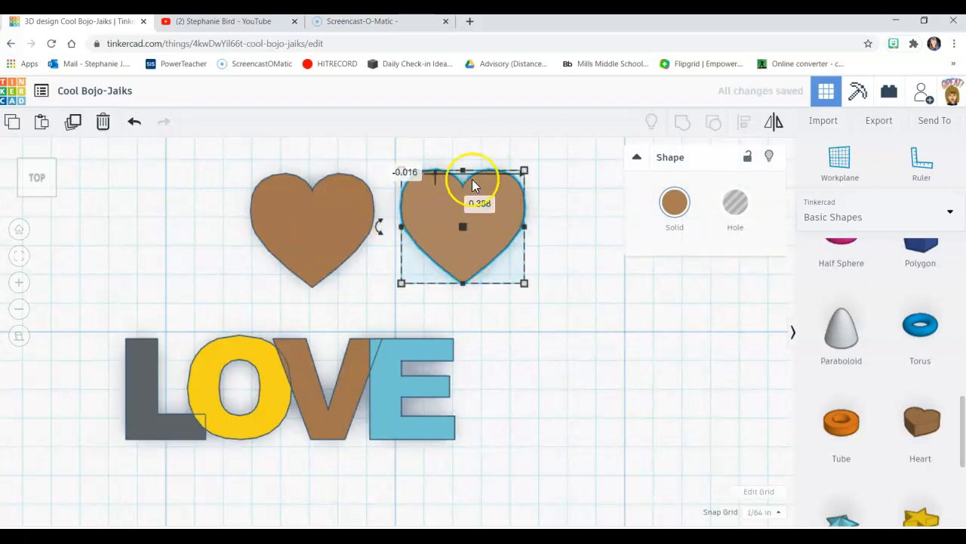
drag(406, 279, 427, 263)
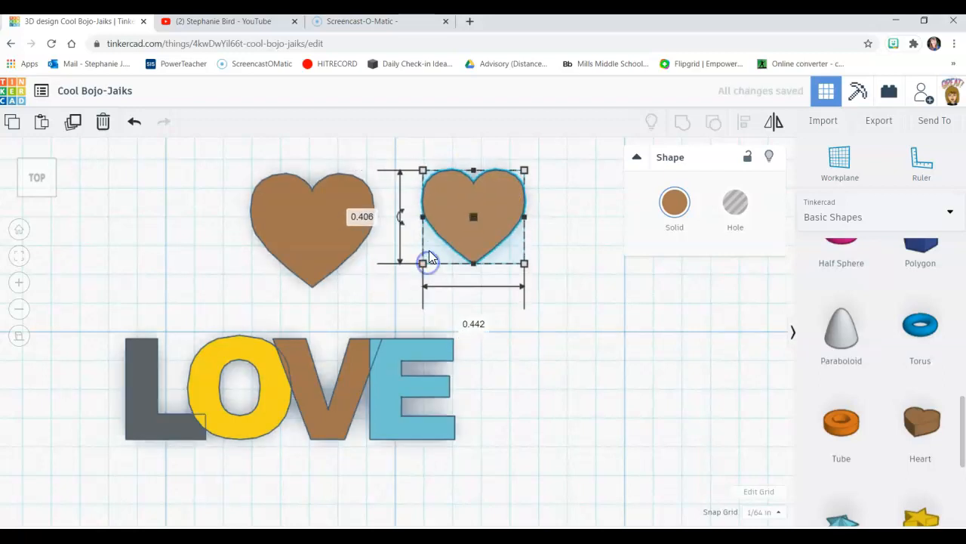
click(735, 204)
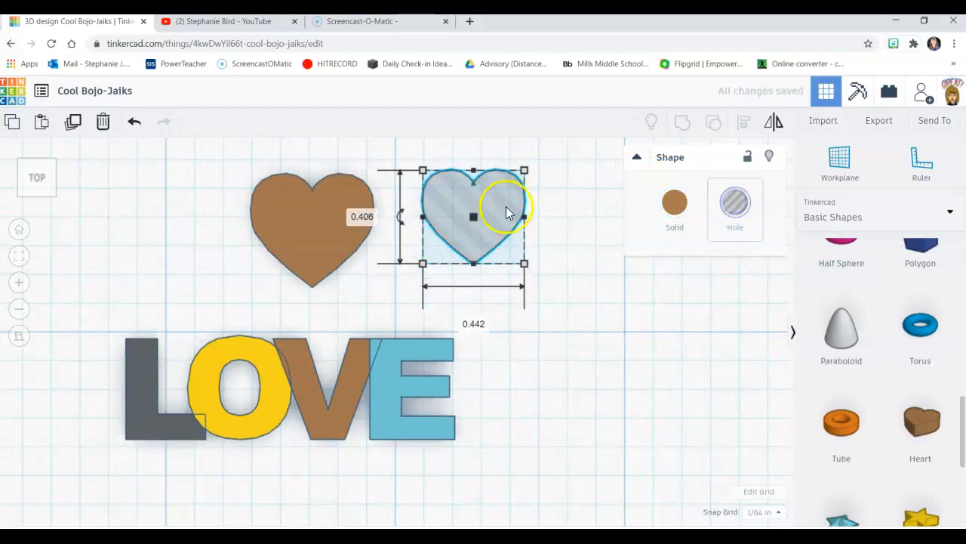
Step: Make the hole heart taller than the solid heart and position it inside the solid heart's outline
drag(461, 207, 396, 217)
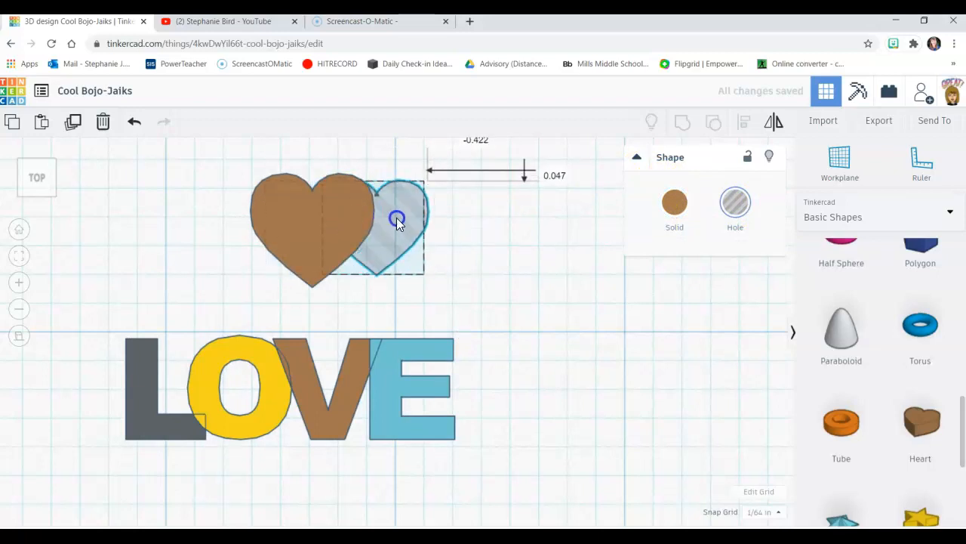
right_drag(453, 222, 430, 137)
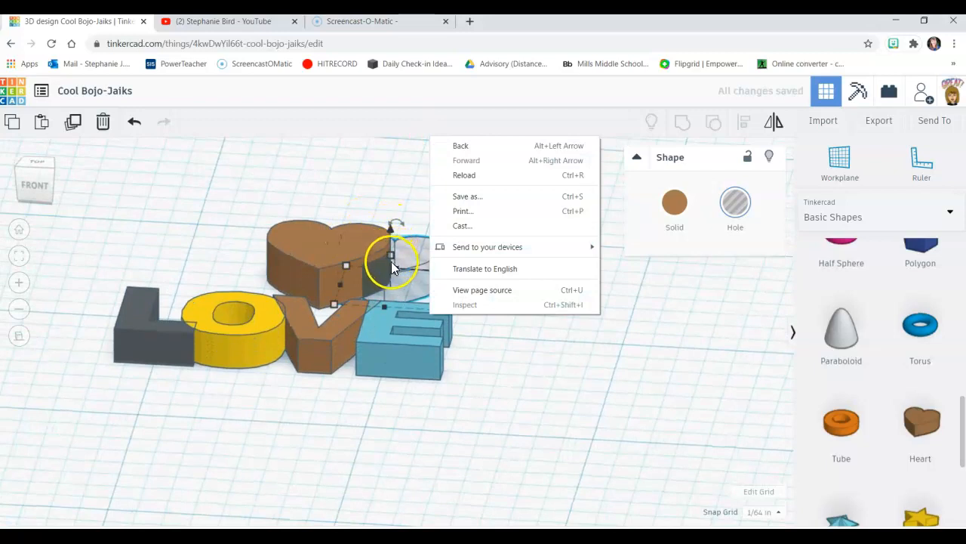
drag(390, 254, 390, 203)
right_drag(484, 225, 511, 360)
mouse_move(351, 224)
mouse_down()
mouse_move(370, 222)
mouse_move(335, 222)
mouse_up()
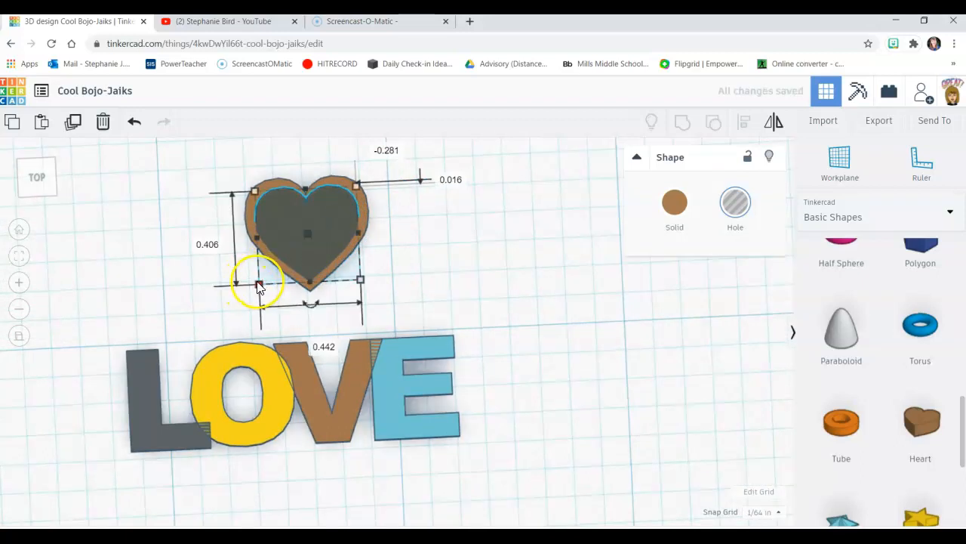
Step: Shrink the hole heart to about 0.408 by 3/8 in and re-centre it by eye within the solid heart
drag(259, 289, 271, 279)
right_drag(421, 212, 416, 231)
drag(321, 223, 314, 230)
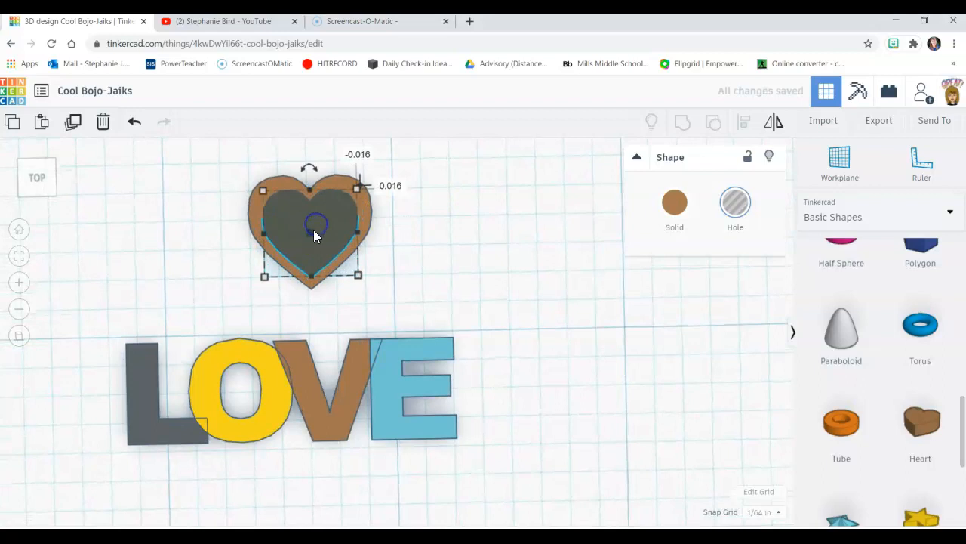
Step: Align the centres of the solid heart and the hole heart both horizontally and vertically
shift+click(274, 182)
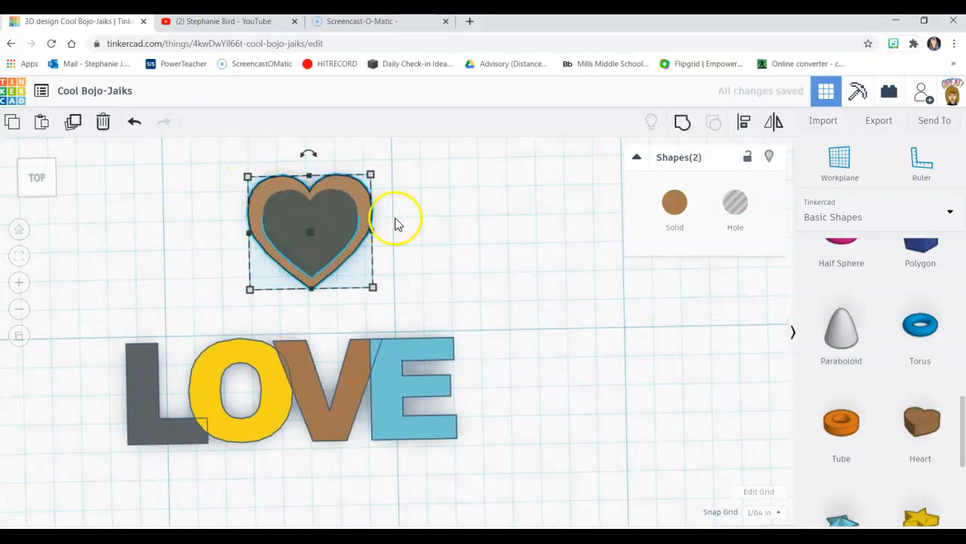
click(742, 125)
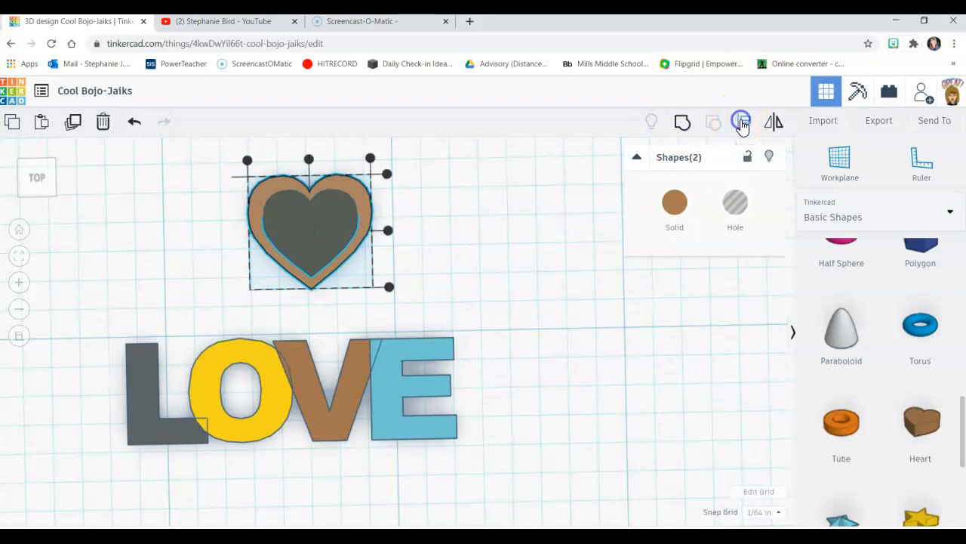
click(388, 230)
click(307, 159)
click(468, 238)
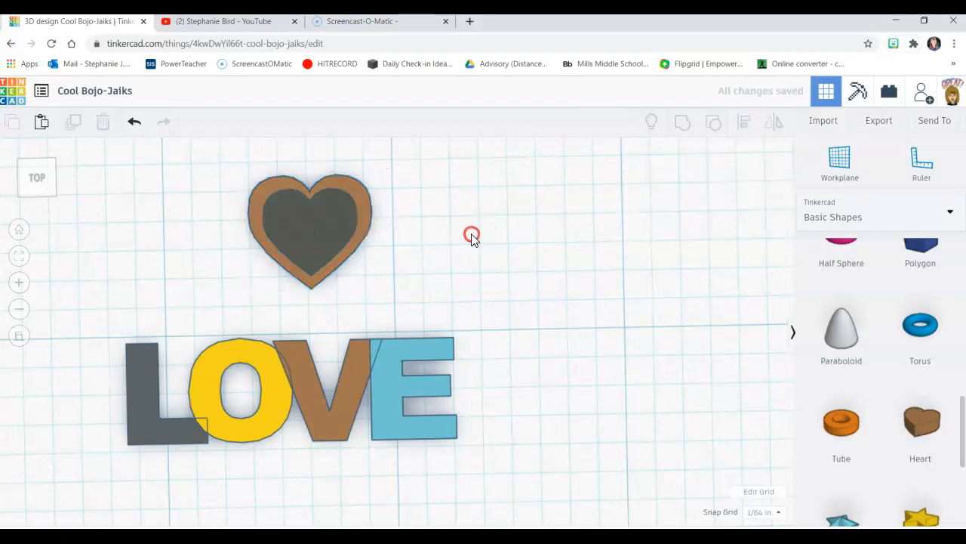
Step: Shrink the hole heart to about 0.379 by 0.348 in and align its centre with the solid heart in both directions
click(332, 229)
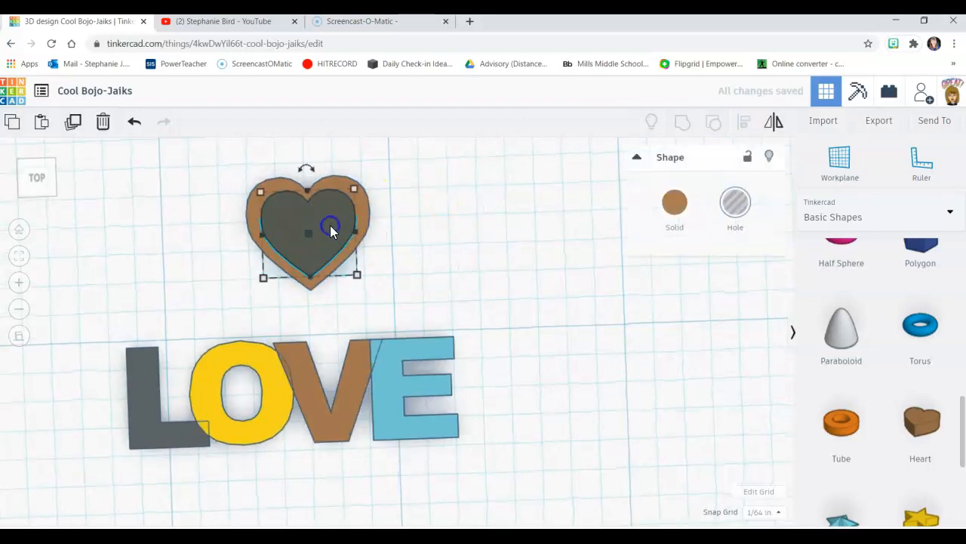
click(264, 278)
drag(264, 279, 271, 273)
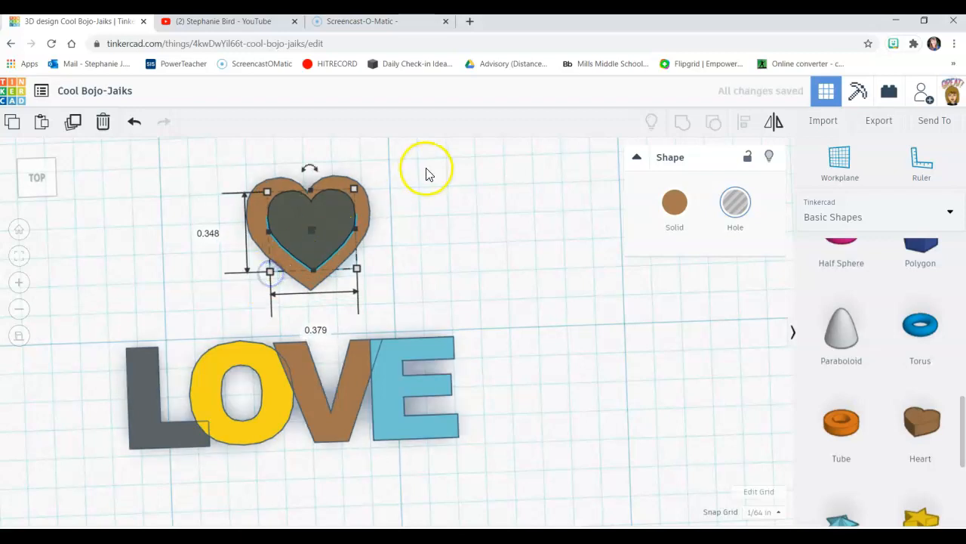
drag(403, 270, 212, 152)
click(739, 128)
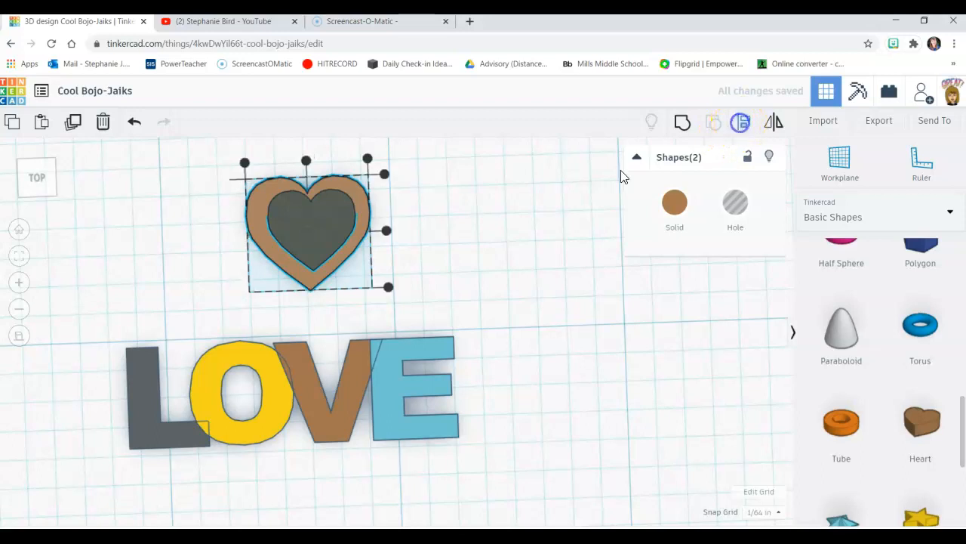
click(306, 161)
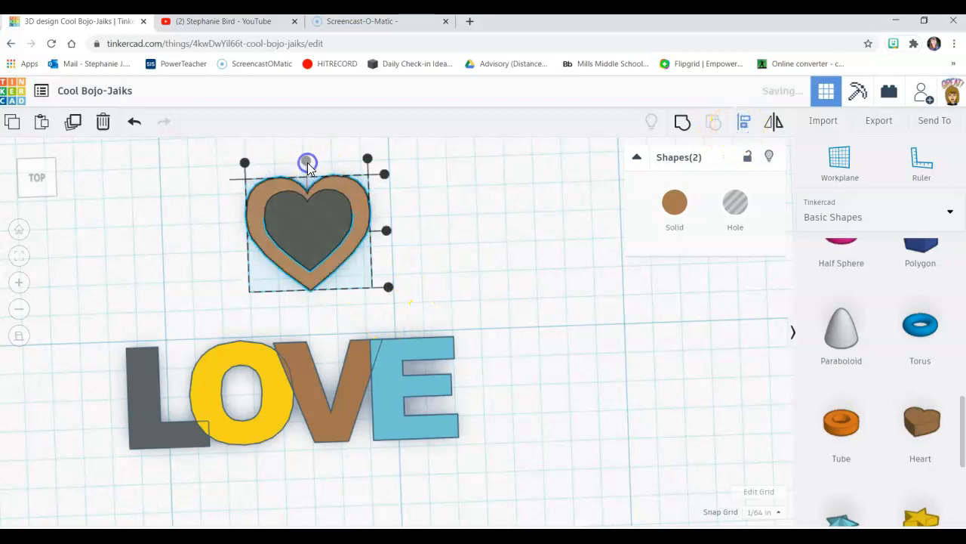
click(385, 232)
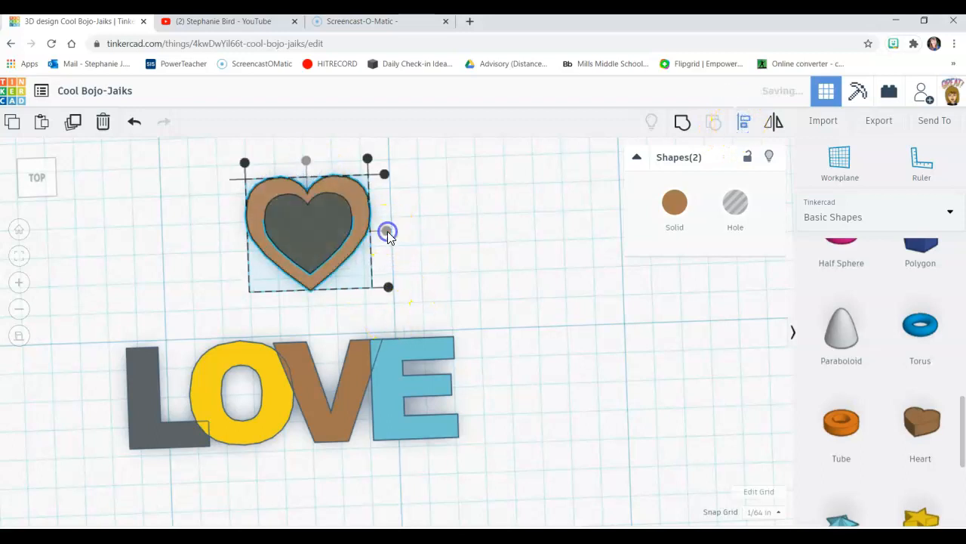
Step: Group the two hearts into a hollow heart and move it to overlap the left edge of the L
right_drag(491, 205, 513, 257)
click(684, 123)
drag(327, 237, 132, 393)
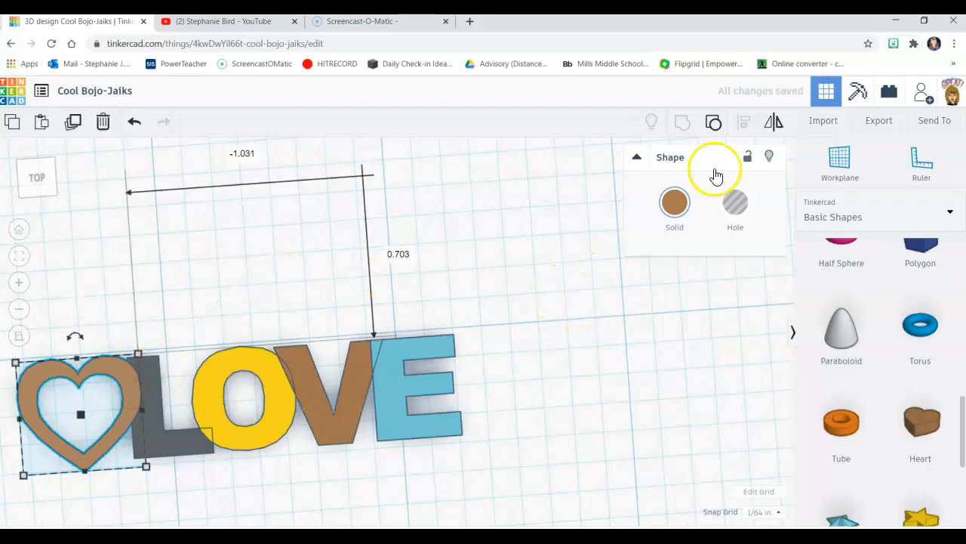
Step: Try a tube in place of the heart, shrinking it beside the L and moving it above the word with the heart set aside
click(846, 425)
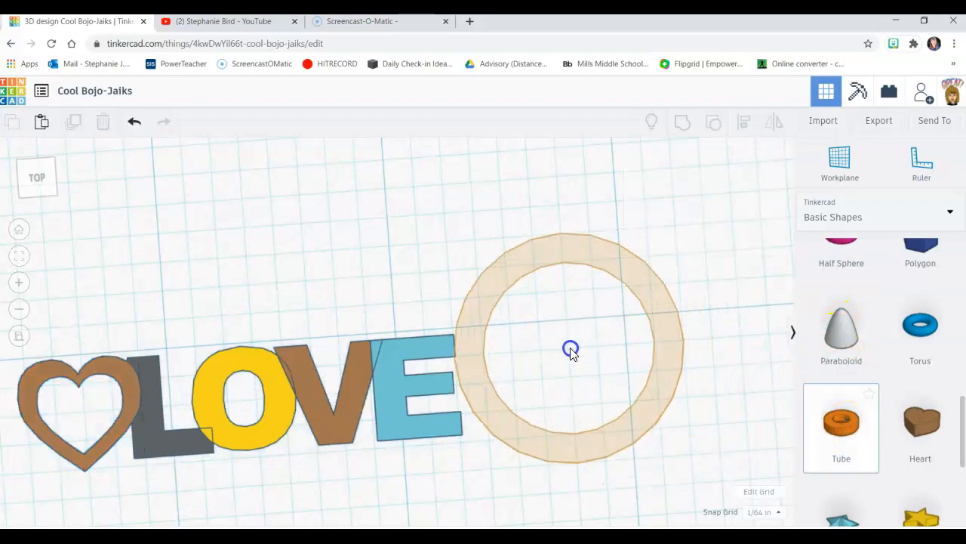
click(552, 372)
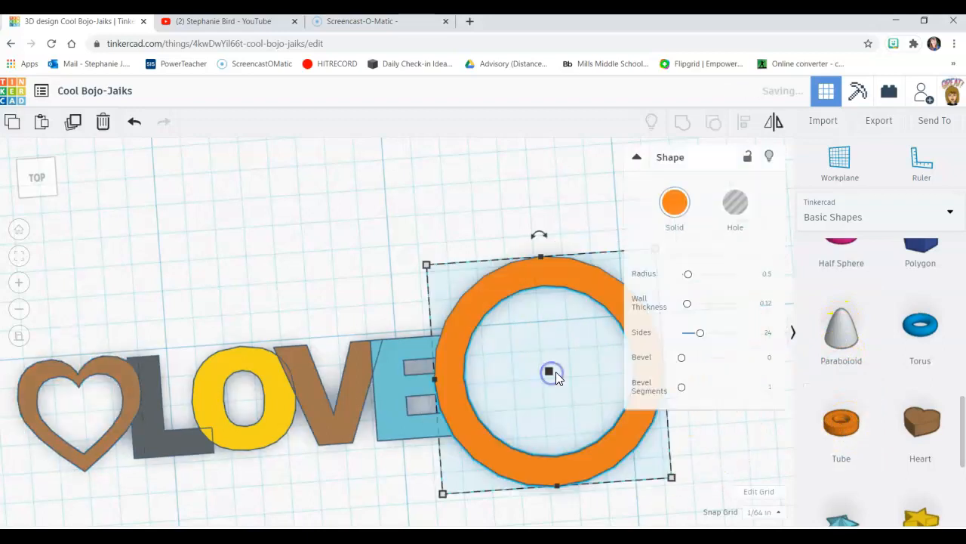
drag(93, 371, 377, 216)
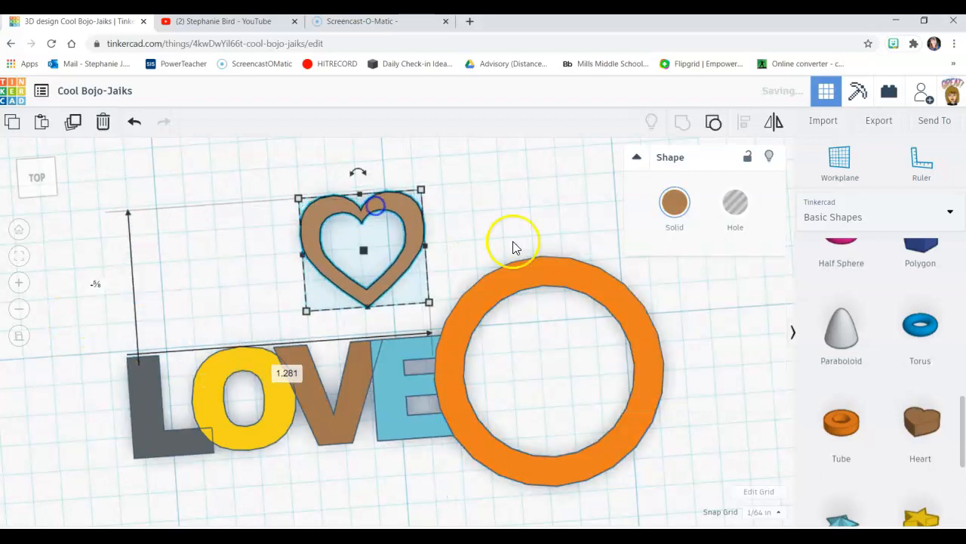
click(281, 317)
drag(542, 269, 64, 318)
drag(176, 300, 69, 408)
drag(64, 467, 136, 403)
drag(105, 358, 570, 201)
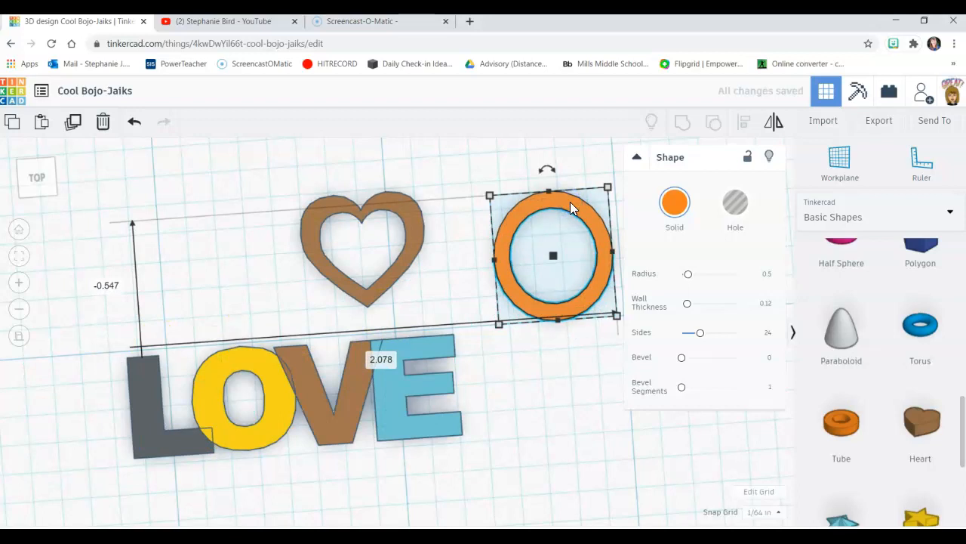
Step: Delete the tube and move the hollow heart back to overlap the left edge of the L
key(Delete)
drag(326, 267, 138, 387)
Step: Set the hollow heart's height above the workplane to 0.2 in
right_drag(513, 431, 500, 317)
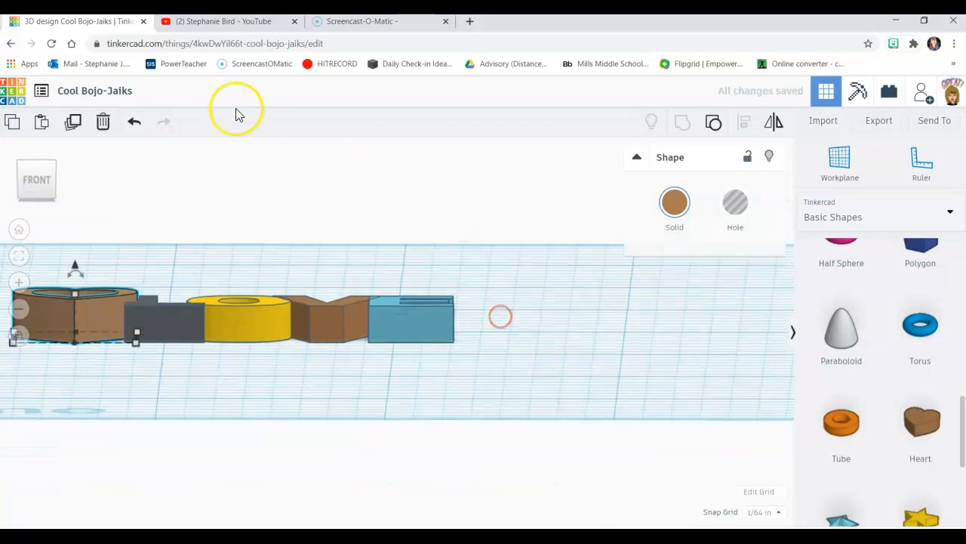
click(75, 293)
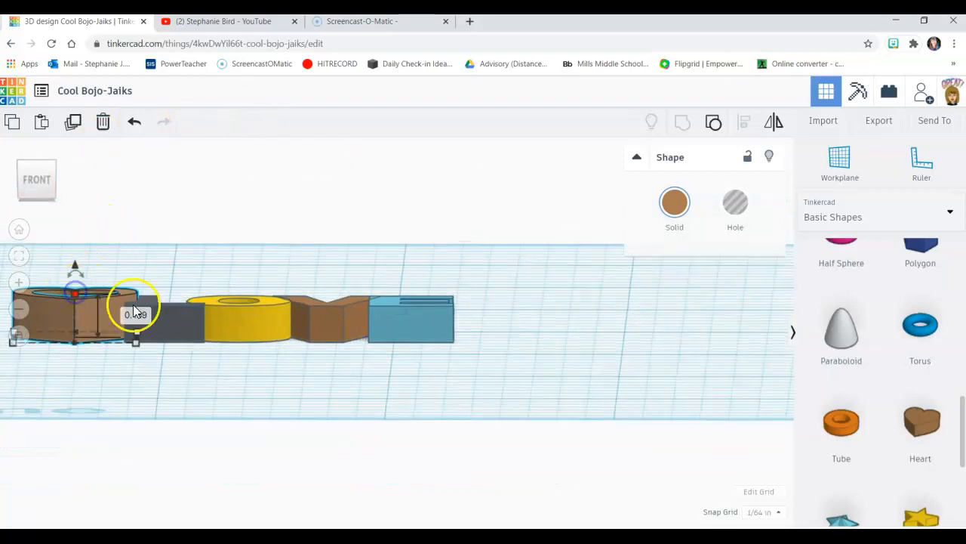
click(136, 316)
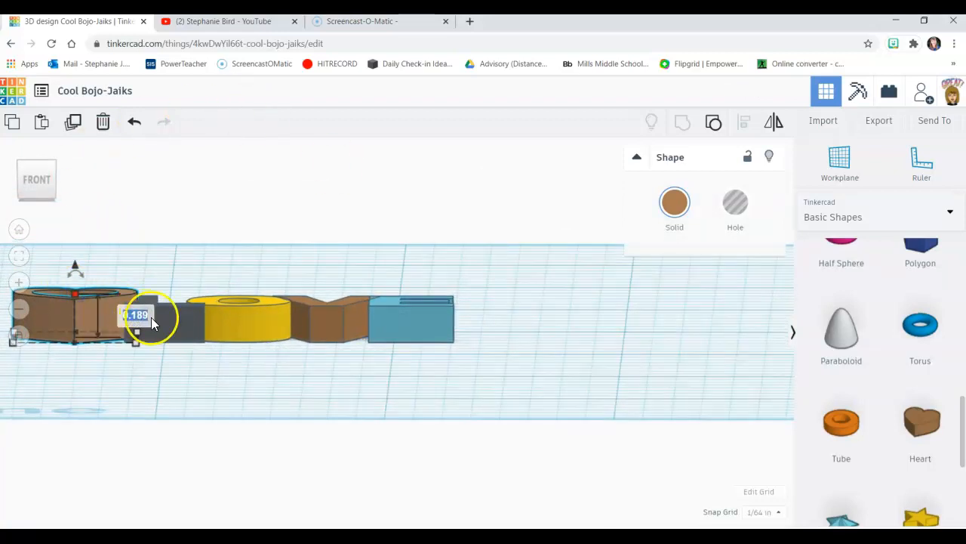
key(BackSpace)
key(Return)
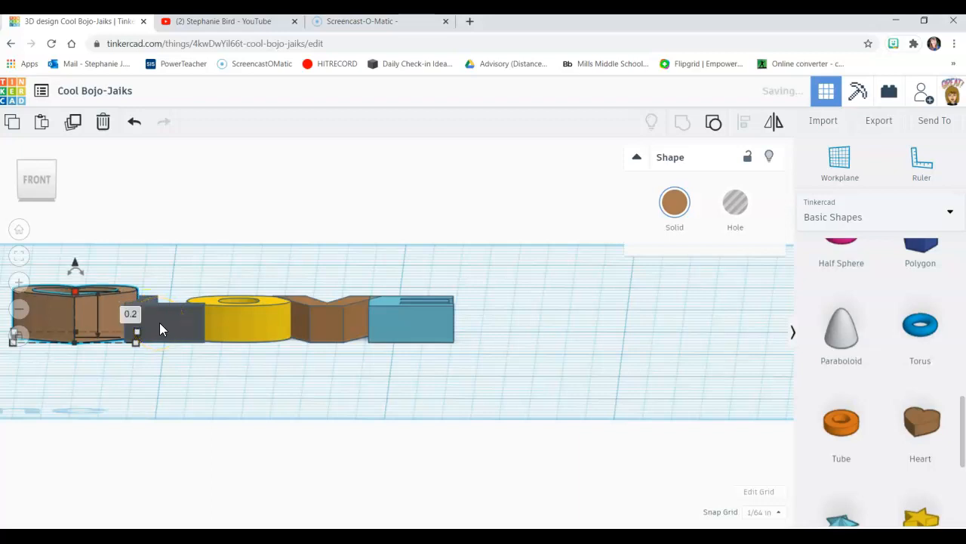
Step: Set the height of the four letters L, O, V and E together to 0.2 in
click(163, 324)
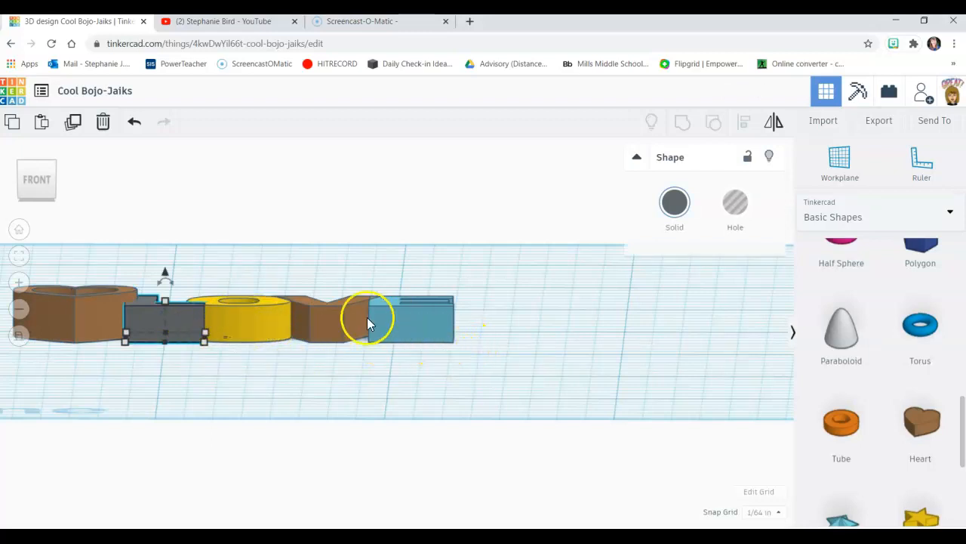
shift+click(250, 314)
shift+click(341, 317)
shift+click(403, 315)
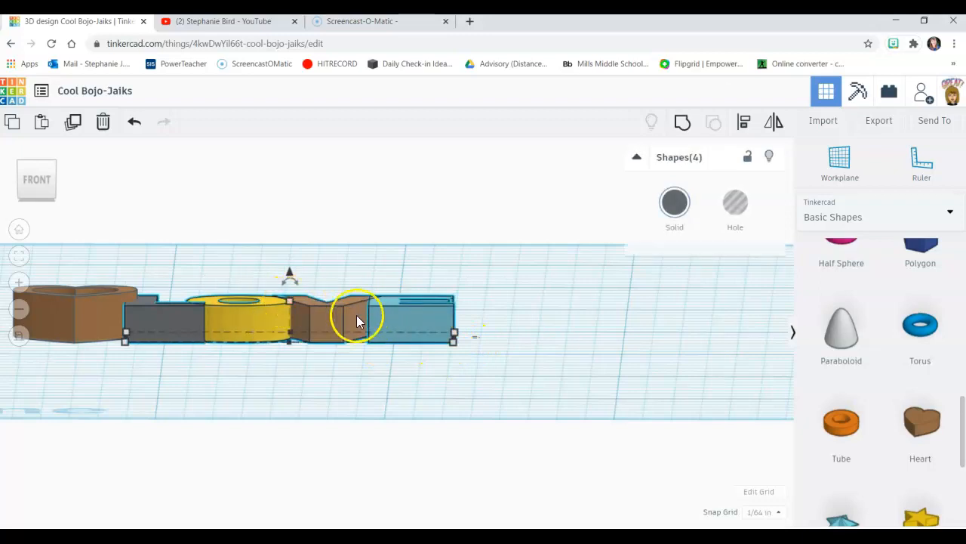
click(289, 300)
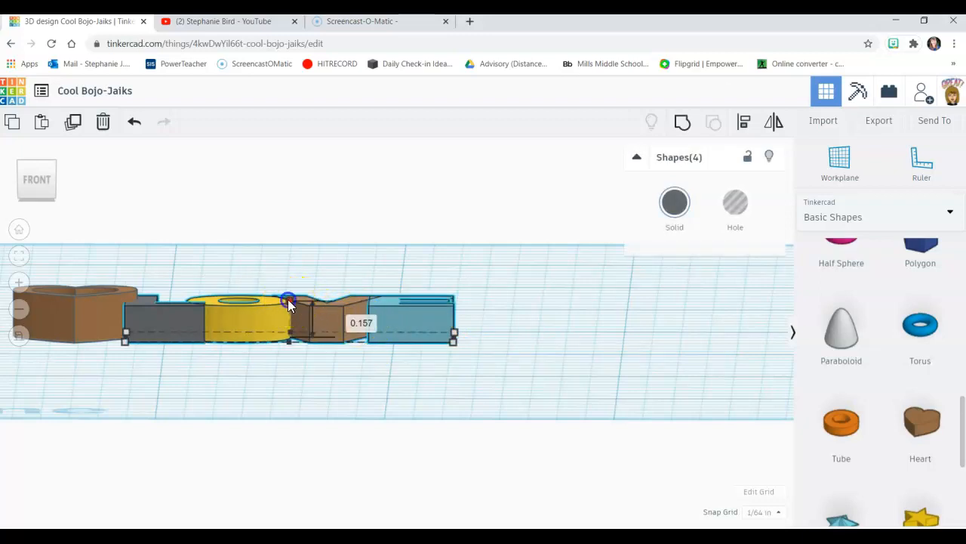
click(347, 320)
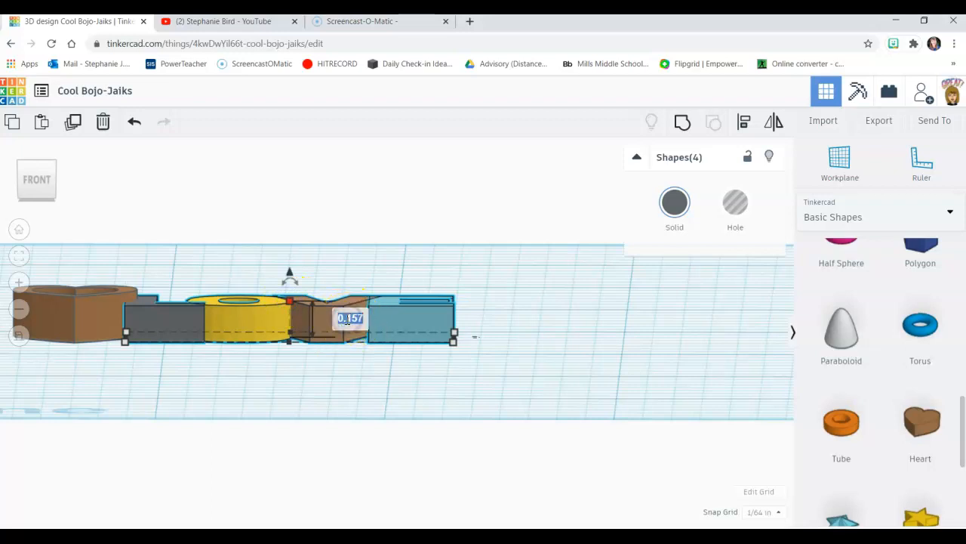
text(0.2)
key(Return)
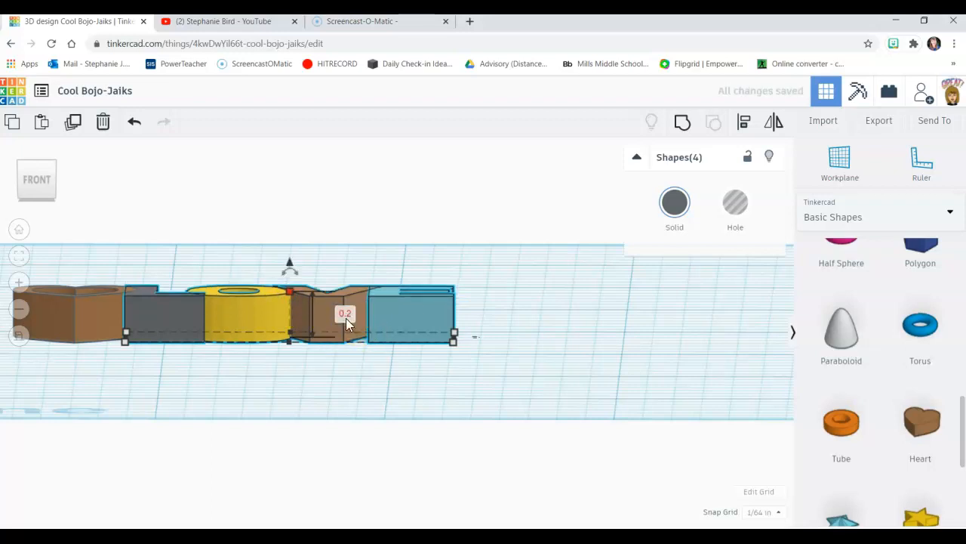
Step: Group the hollow heart and all four LOVE letters into a single shape
right_drag(528, 302, 533, 423)
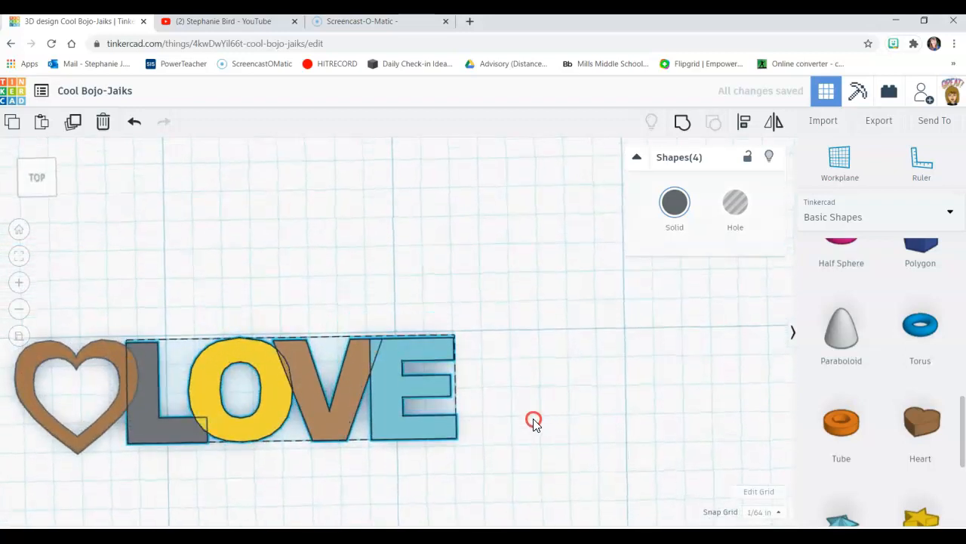
click(345, 282)
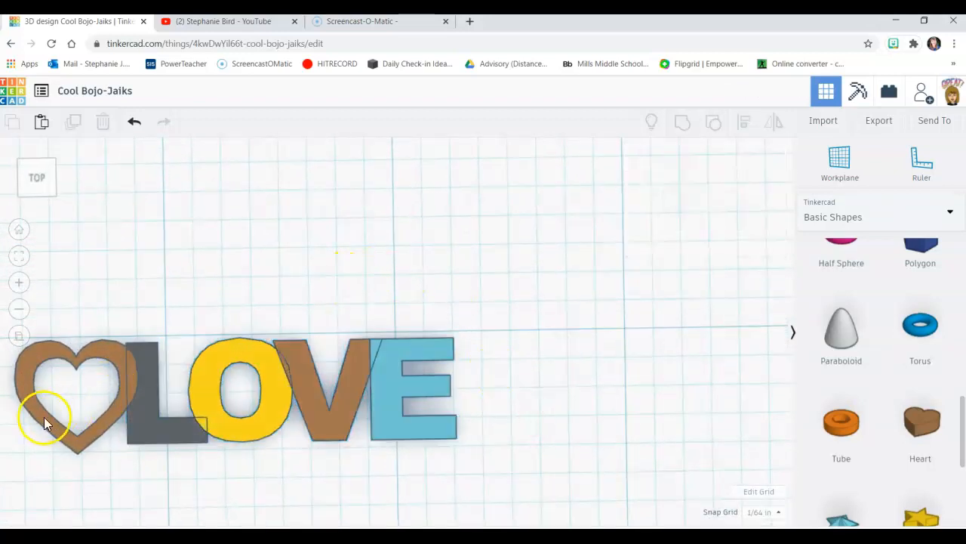
scroll(228, 344, up, 3)
scroll(232, 333, down, 2)
scroll(232, 328, down, 4)
click(444, 424)
drag(444, 424, 130, 291)
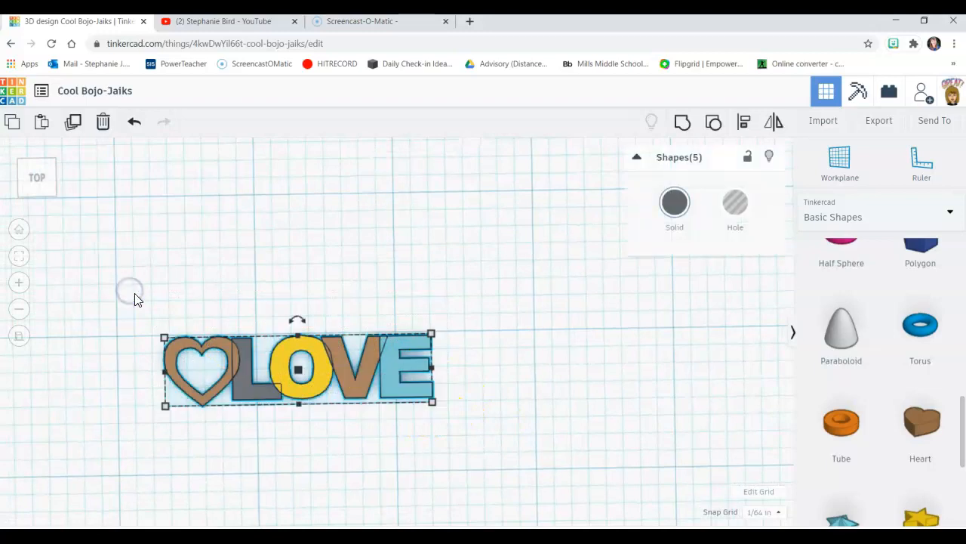
click(682, 122)
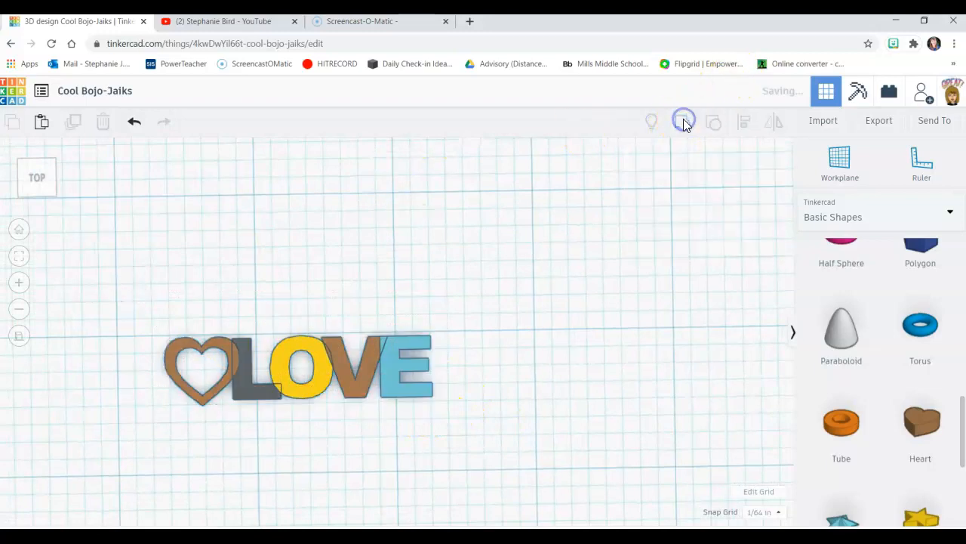
click(466, 399)
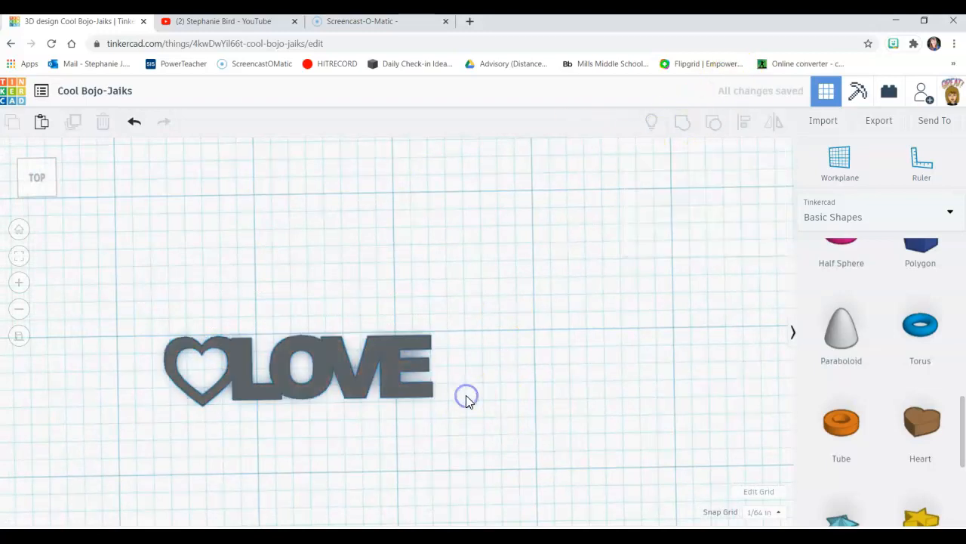
Step: Enlarge the grouped LOVE design on the workplane, setting its depth to 1 in and its width to 2.5 in
click(369, 367)
click(272, 373)
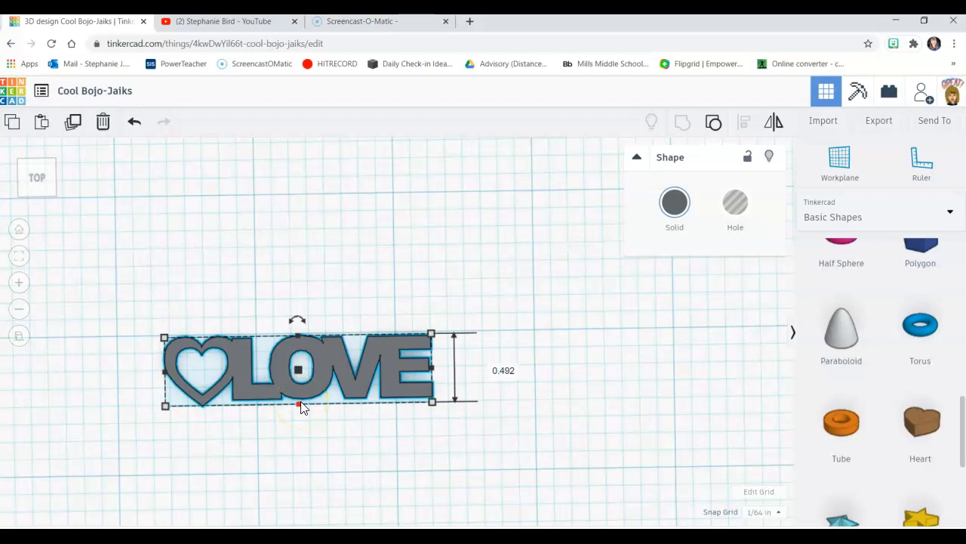
mouse_move(434, 402)
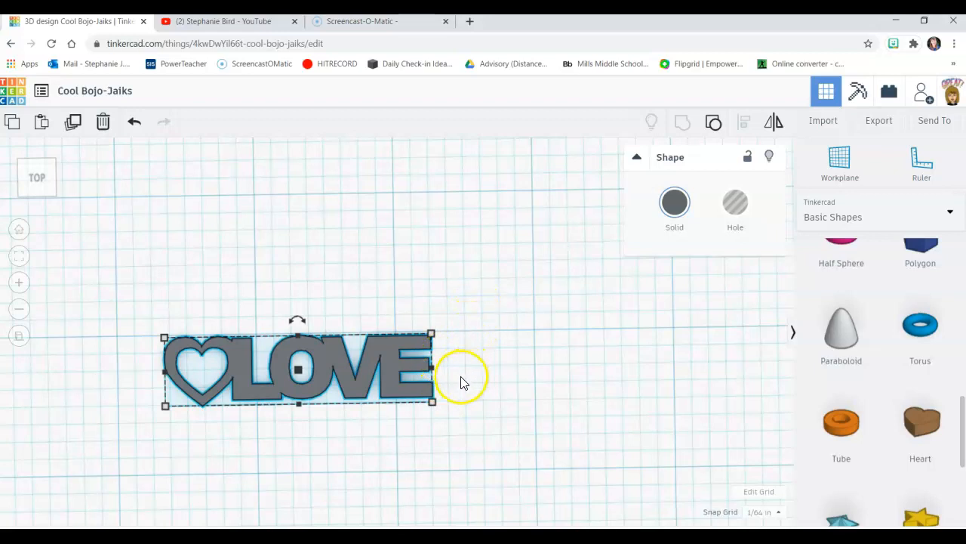
drag(433, 403, 521, 427)
click(582, 377)
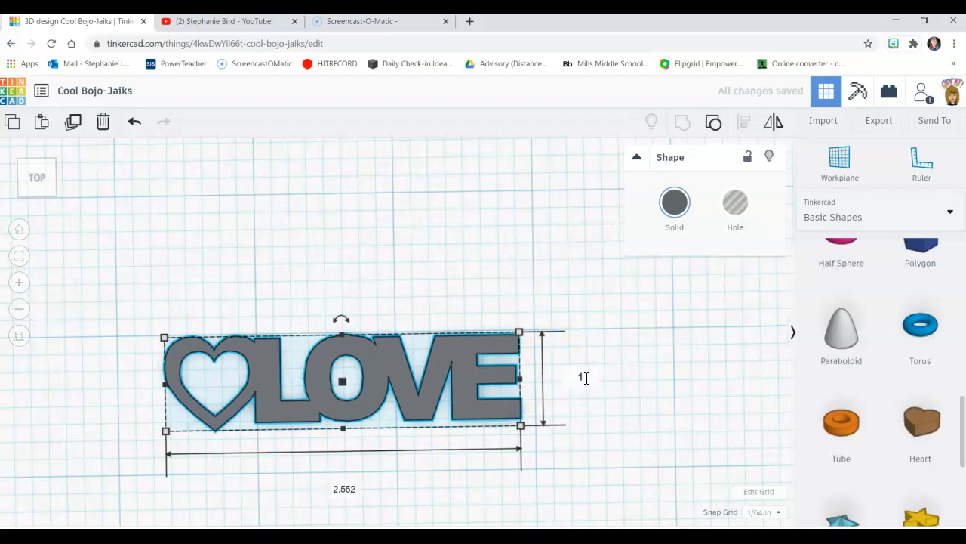
key(Return)
scroll(388, 487, down, 2)
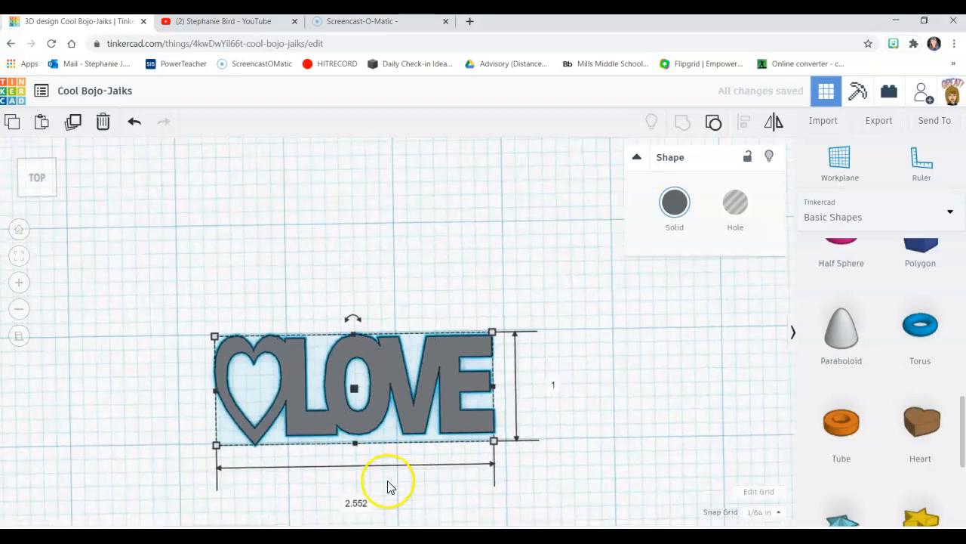
click(356, 502)
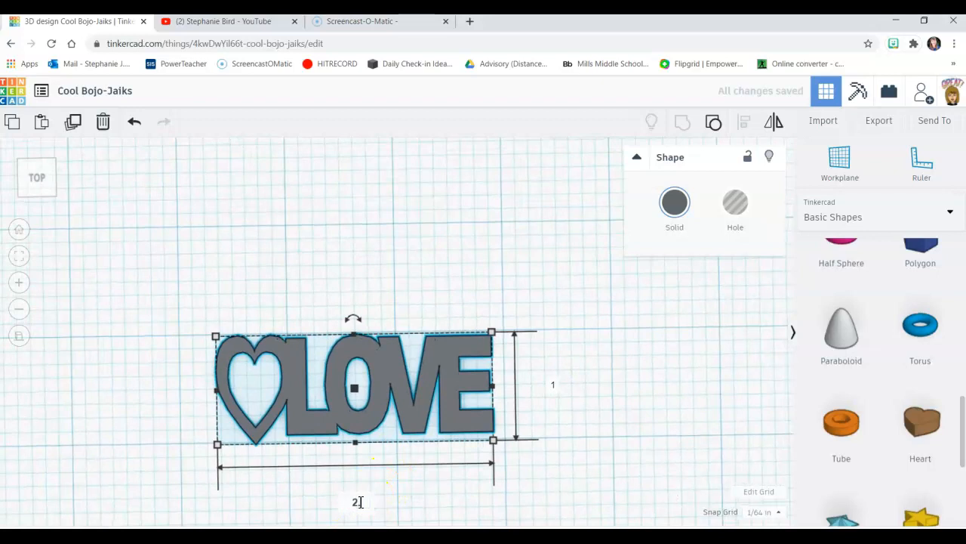
key(Return)
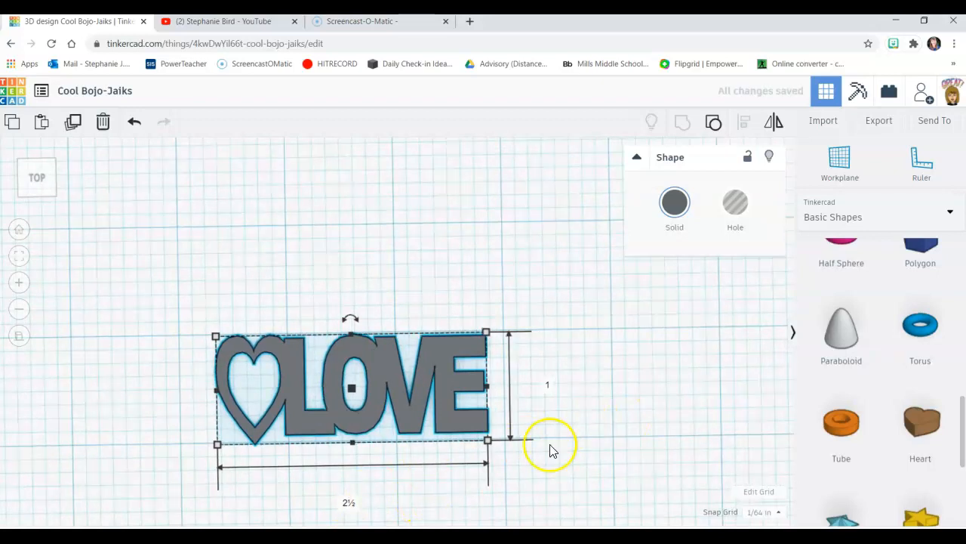
Step: Set the grouped design's depth on the workplane to 0.75 in and deselect it
click(547, 385)
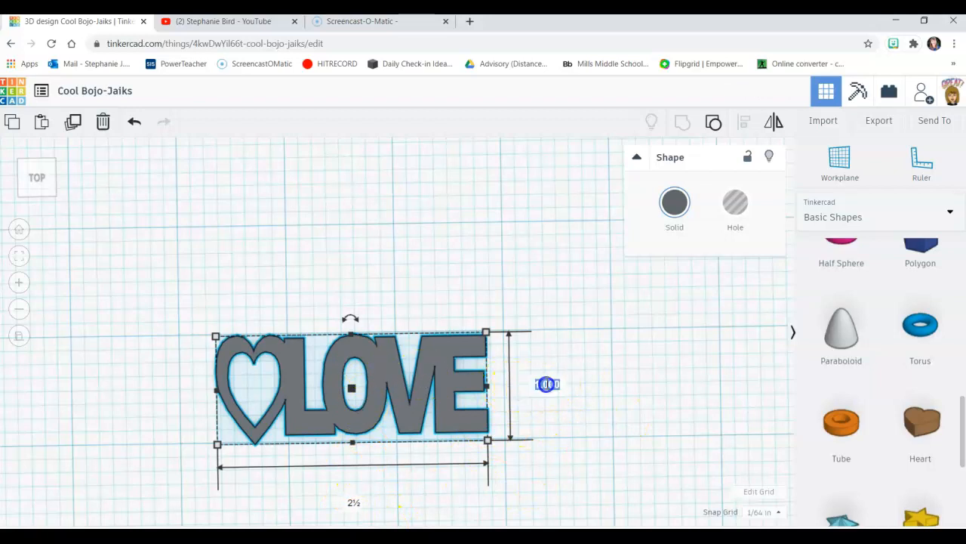
key(BackSpace)
text(.75)
key(Return)
click(579, 414)
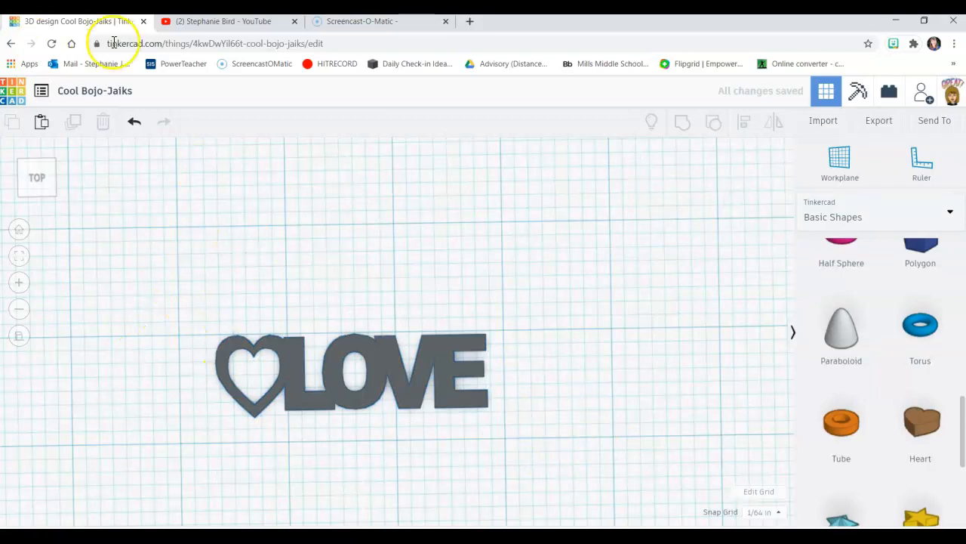
Step: Rename the design as "pink first and last name keychain 1"
click(104, 89)
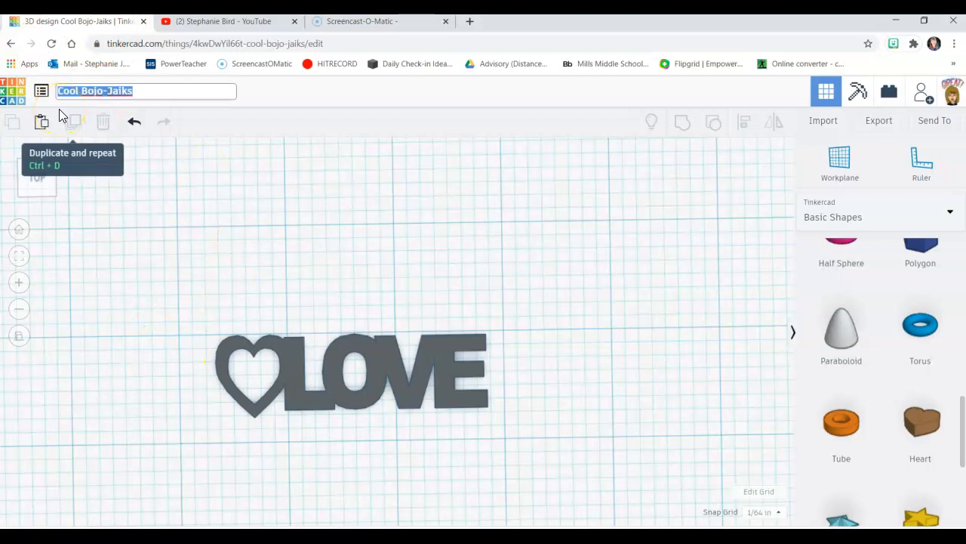
text(pink first and last name)
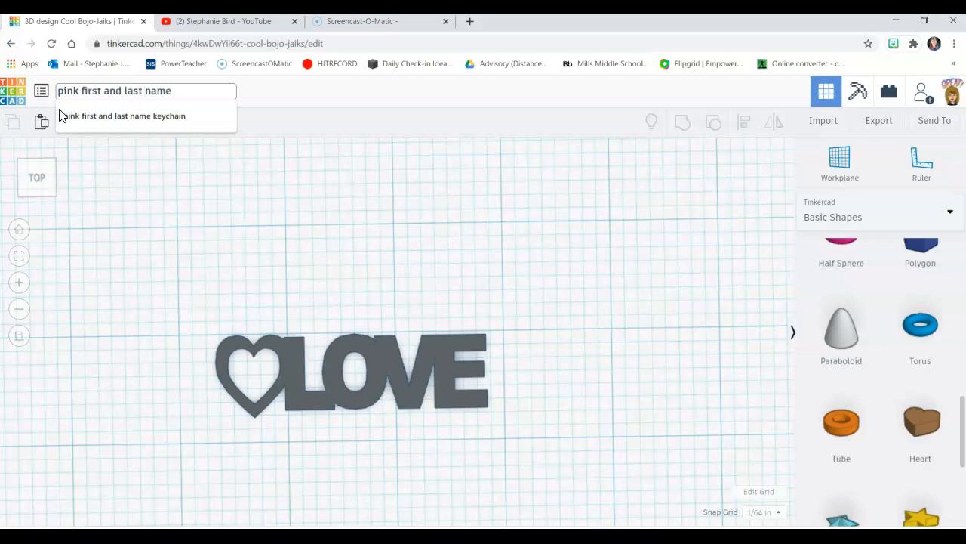
text(ain)
key(Return)
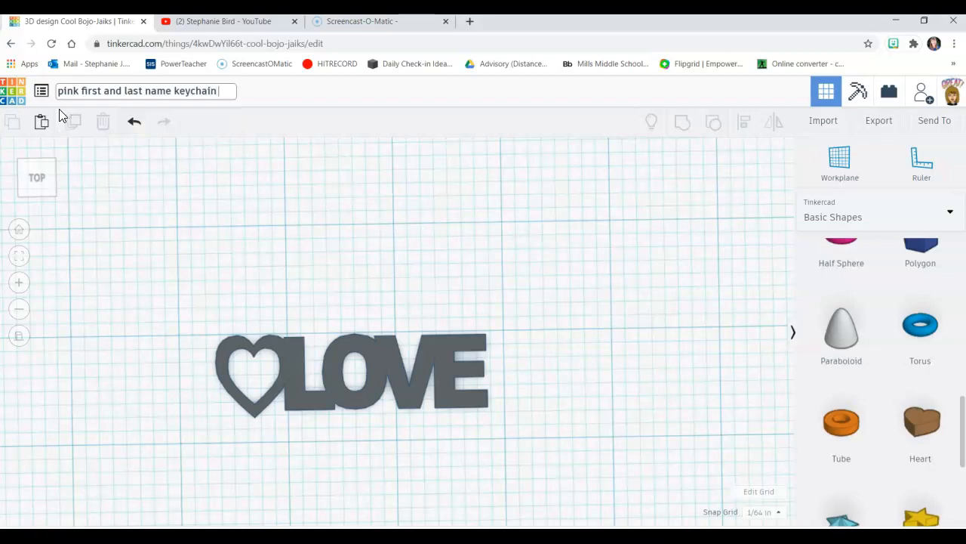
key(Return)
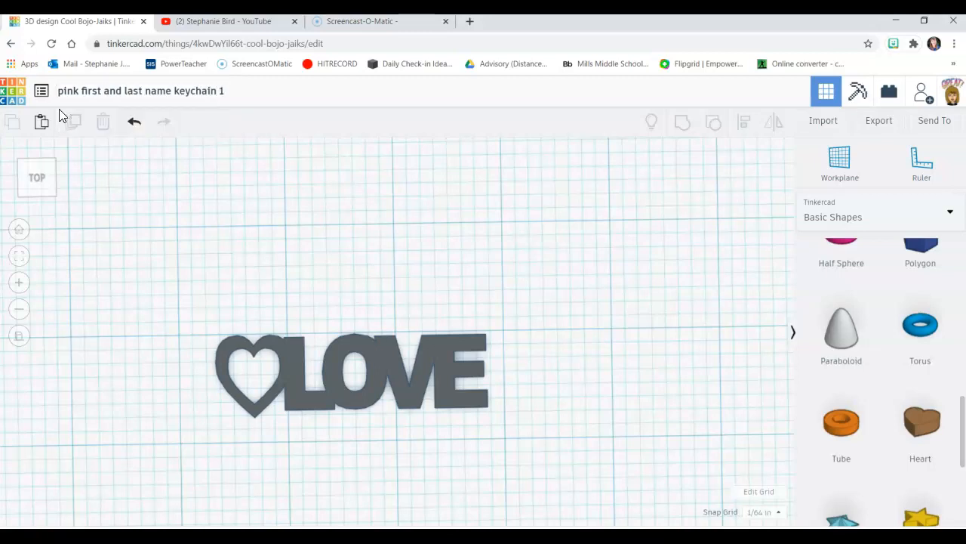